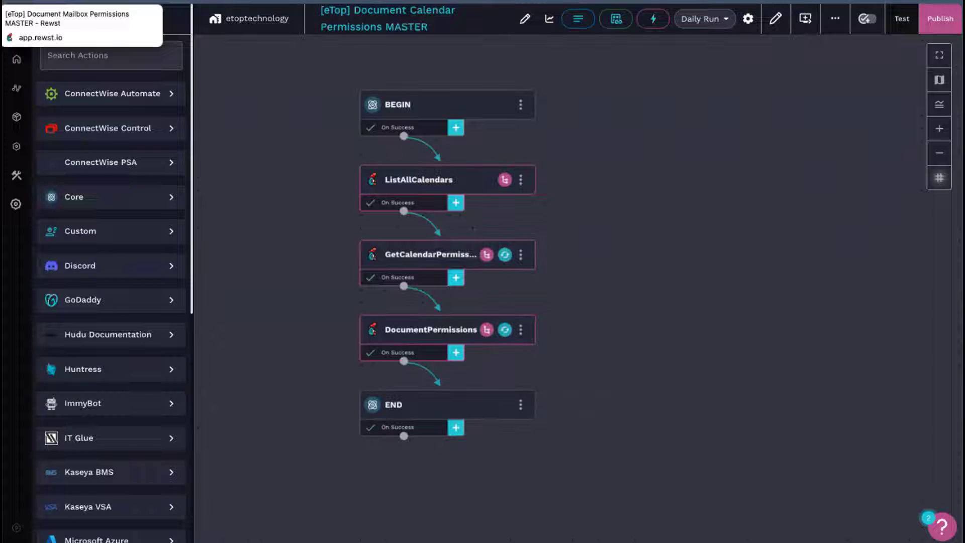
# Step: Switch to the MASTER workflow and review its Daily Run cron trigger set for 07:00 AM PST
pyautogui.click(80, 1)
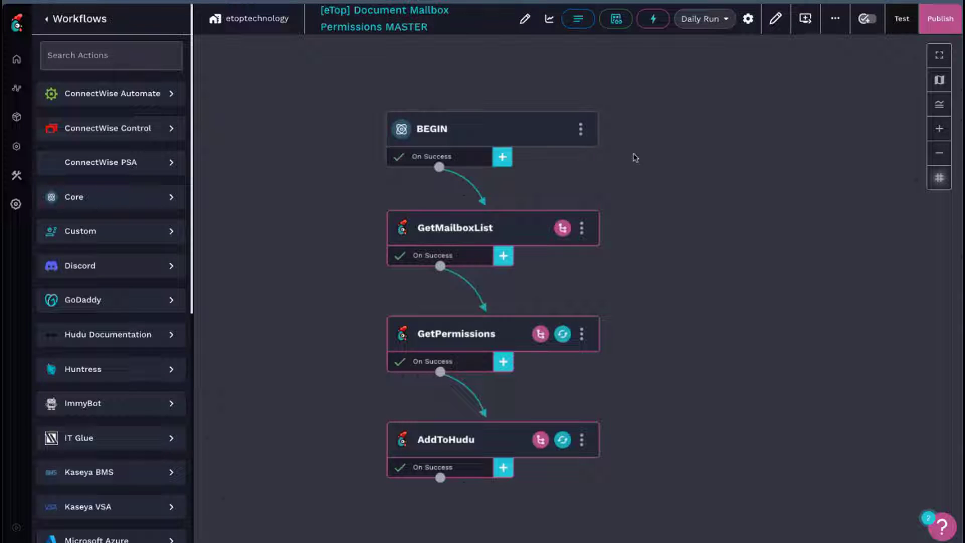
pyautogui.click(748, 21)
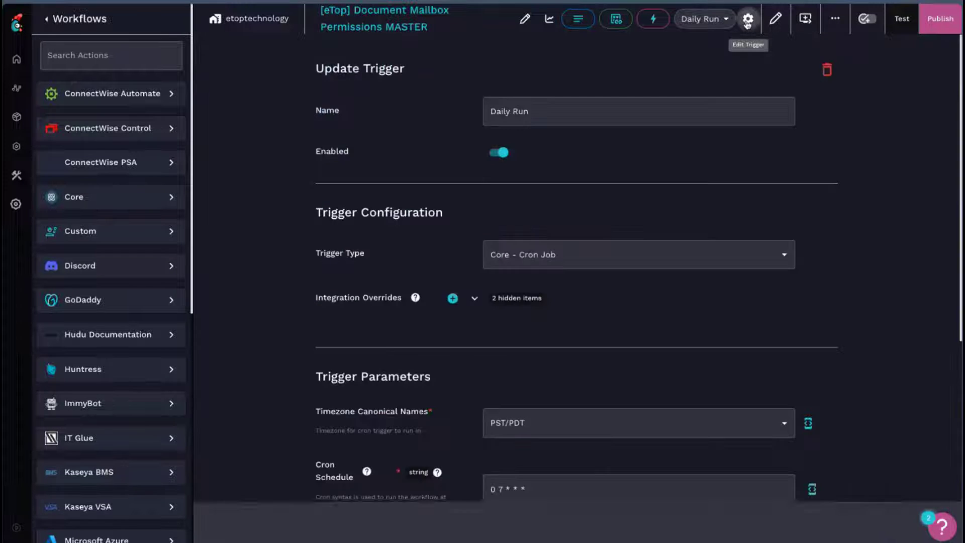
pyautogui.scroll(-1, 500, 337)
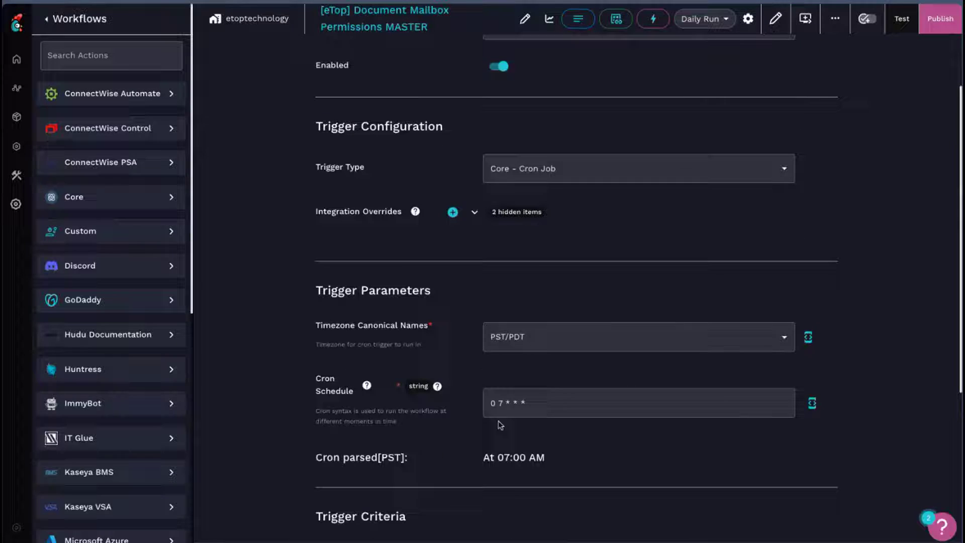
pyautogui.scroll(-5, 608, 304)
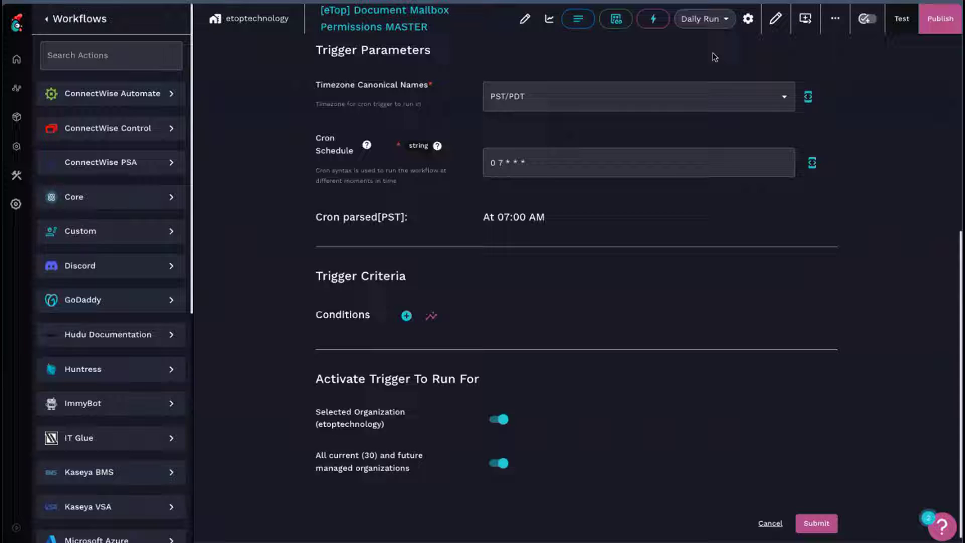
pyautogui.click(748, 19)
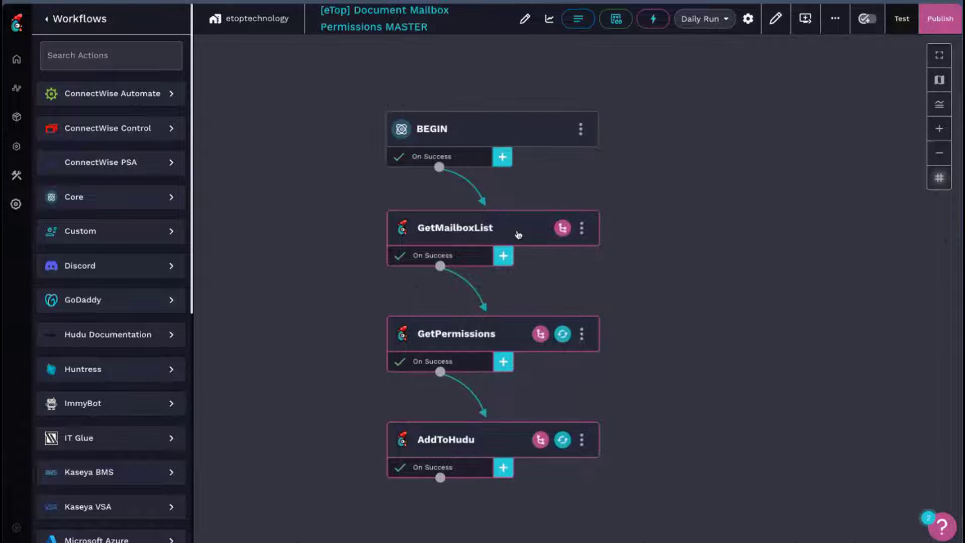
# Step: Open the '[eTop] List all Exchange Mailboxes' subworkflow and inspect its ListMailbox Get-Mailbox step
pyautogui.click(518, 235)
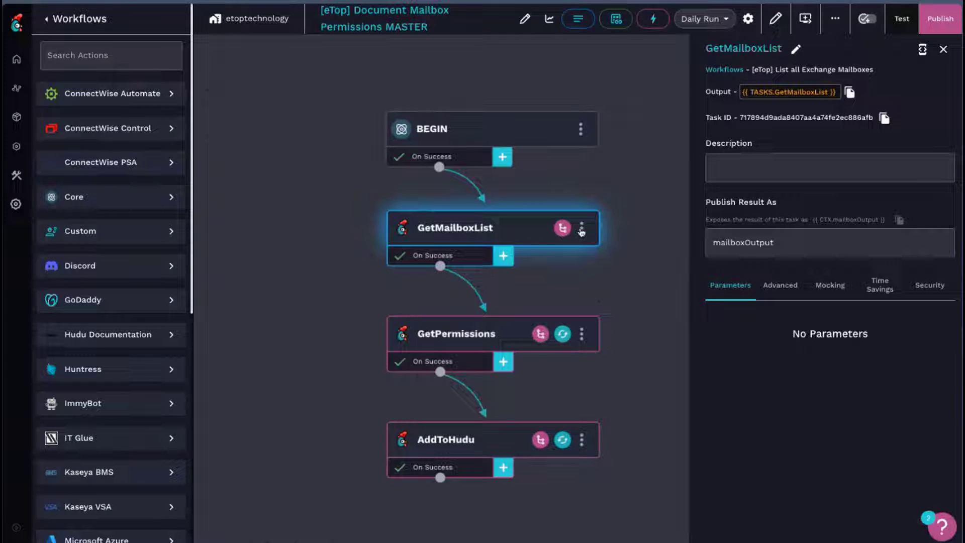
pyautogui.press('F5')
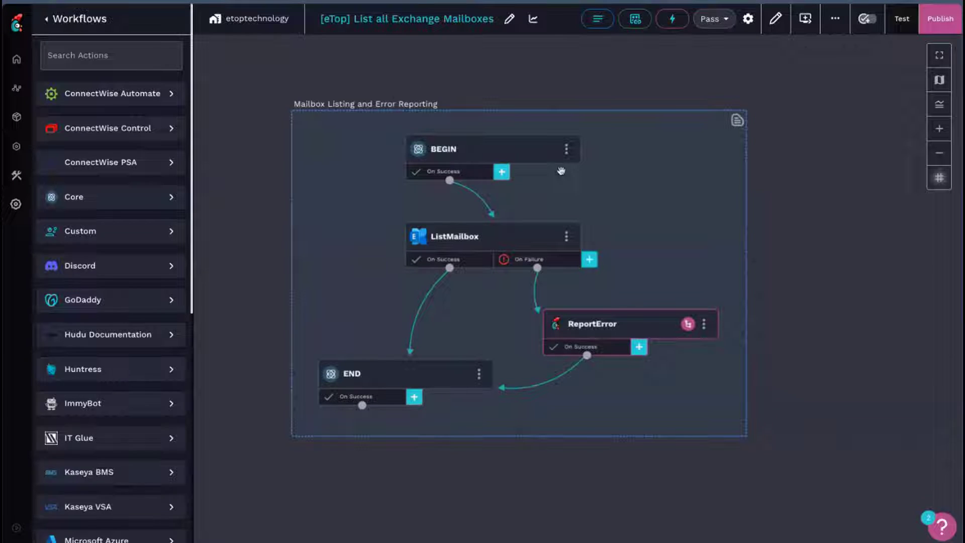
pyautogui.click(463, 236)
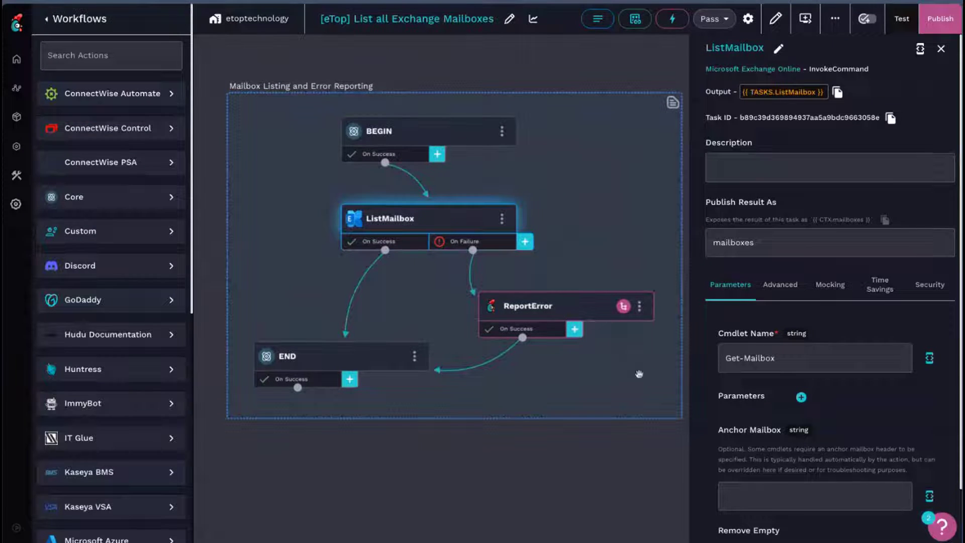
# Step: Inspect the fullMailboxOutput data alias on ListMailbox's success path
pyautogui.click(367, 358)
pyautogui.click(395, 241)
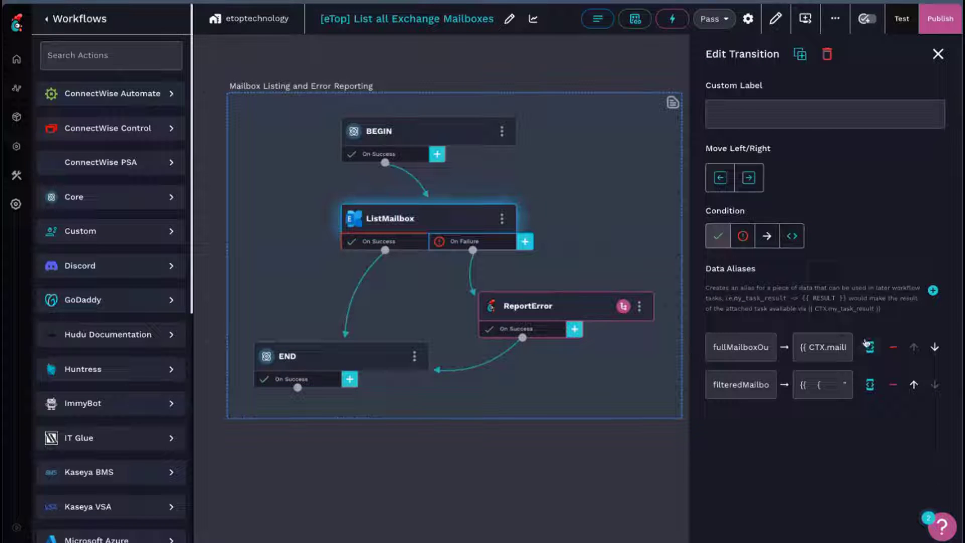
pyautogui.click(871, 347)
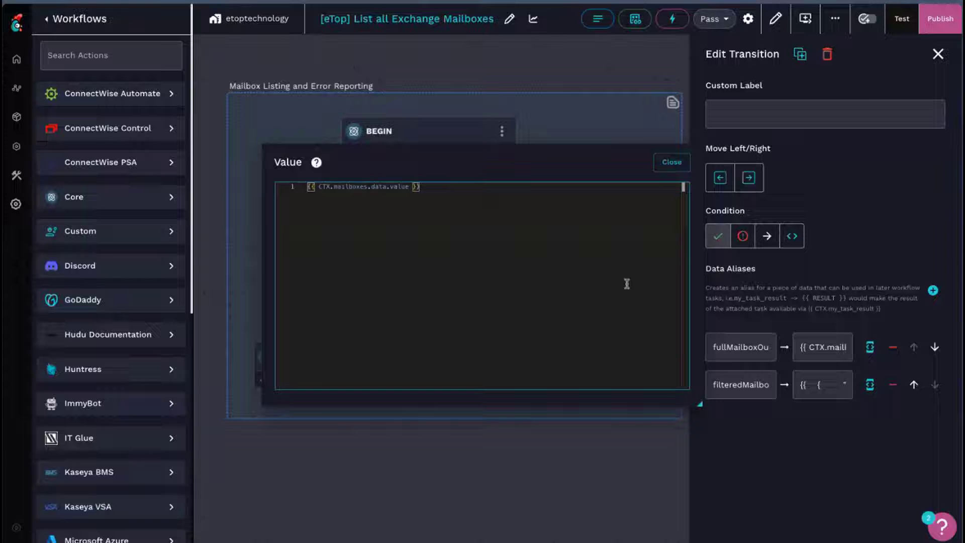
pyautogui.click(671, 163)
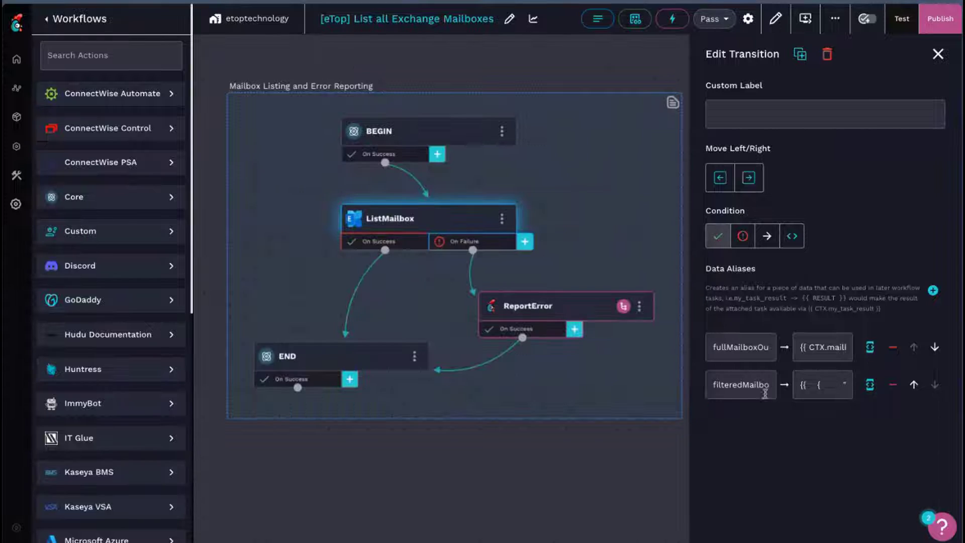
pyautogui.click(741, 348)
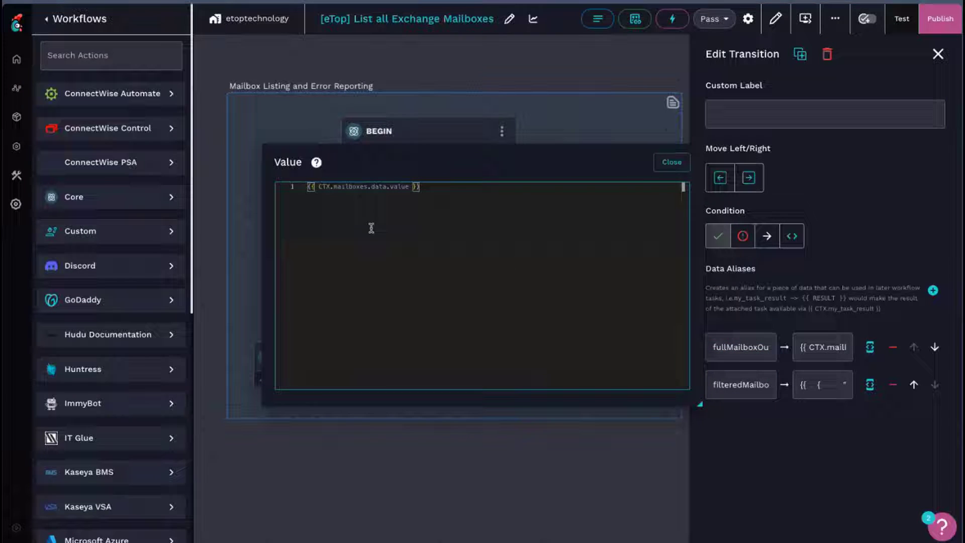
pyautogui.click(684, 170)
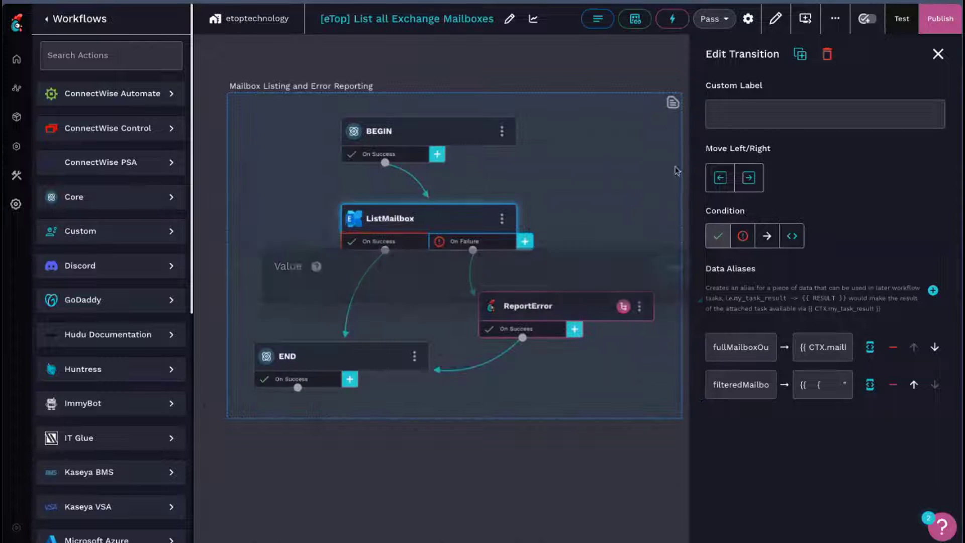
# Step: Read the filtered mailbox alias code, then head back to the parent workflow
pyautogui.click(871, 385)
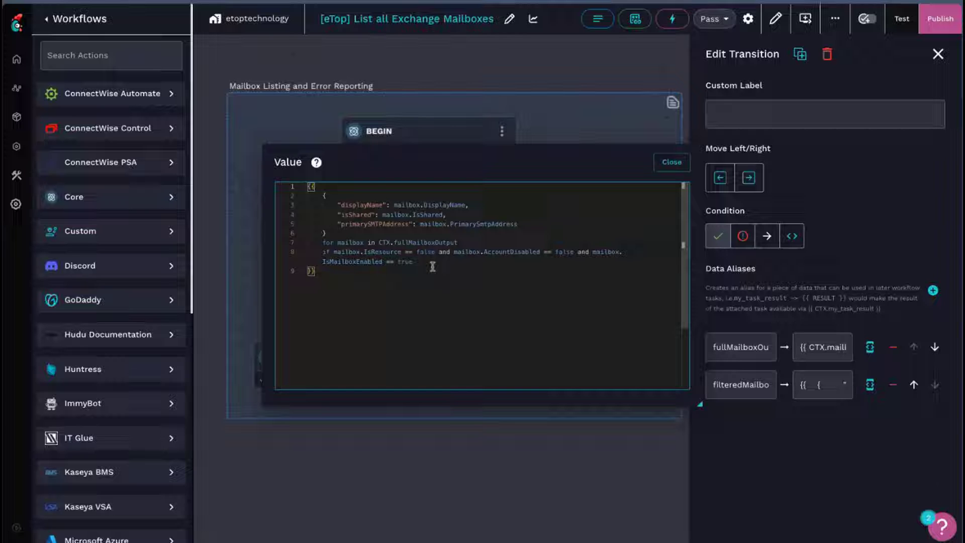
pyautogui.click(668, 163)
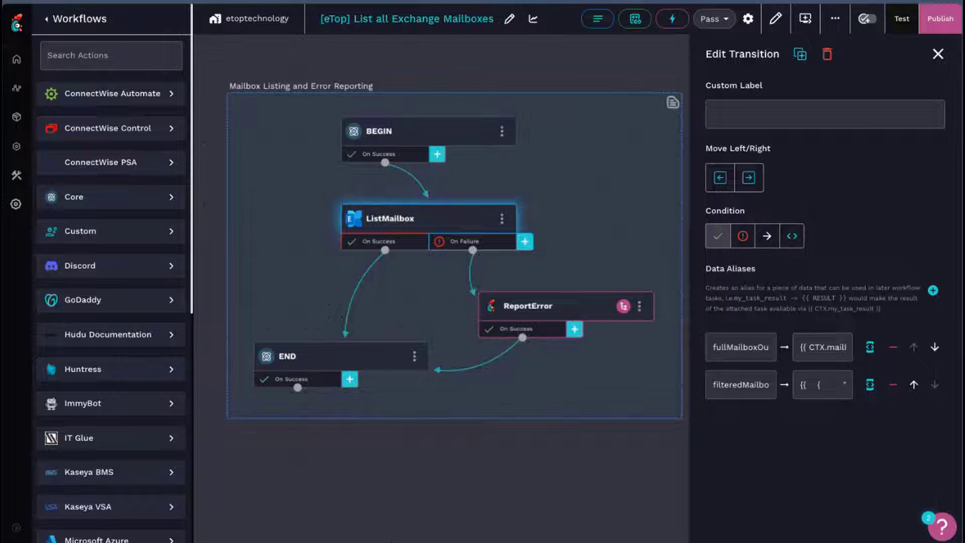
pyautogui.press('super+r')
# Step: Confirm GetPermissions runs With Items over CTX.mailboxes, fed by GetMailboxList's mailboxes alias
pyautogui.click(426, 163)
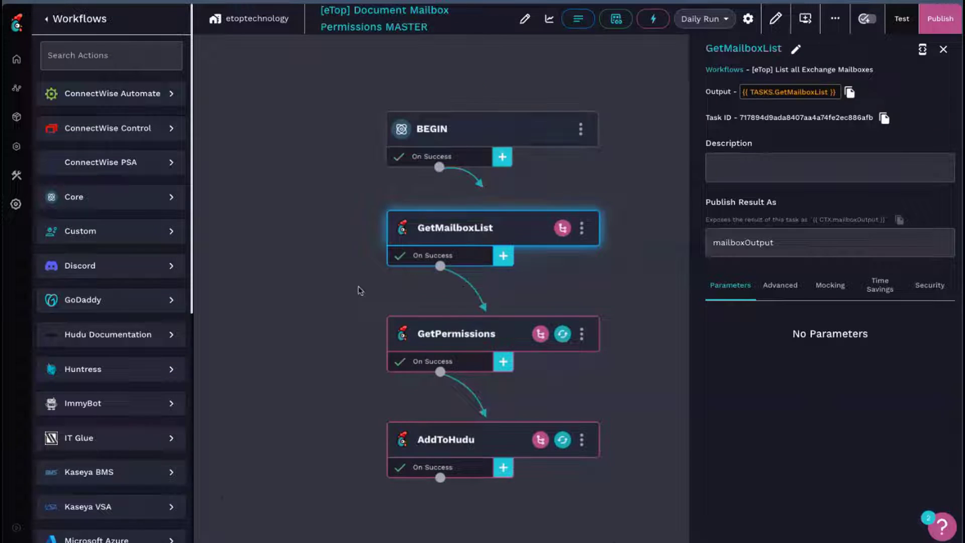
pyautogui.click(442, 282)
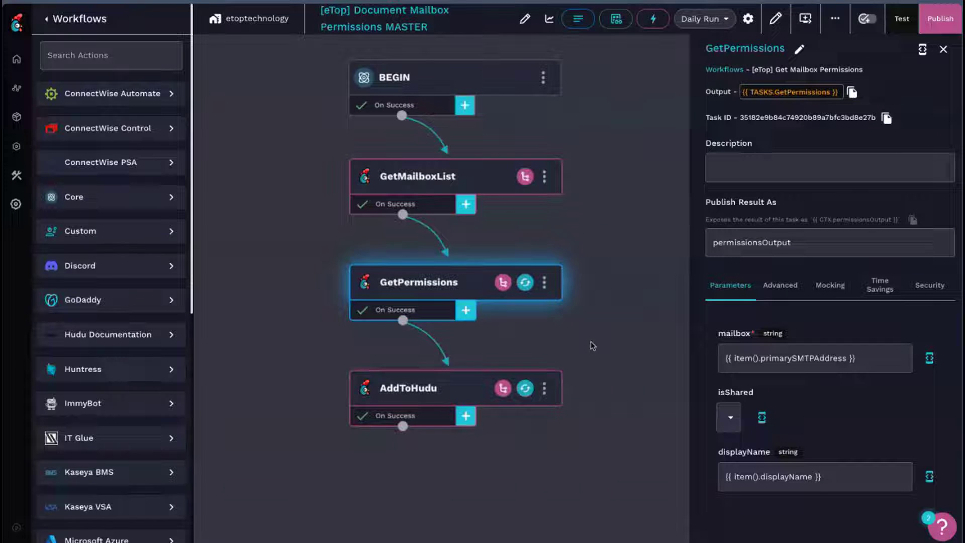
pyautogui.click(778, 291)
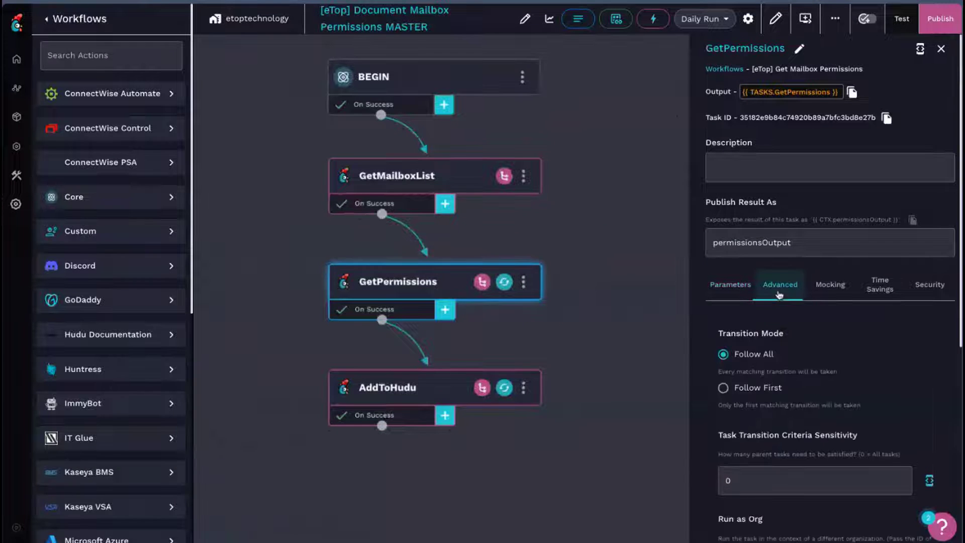
pyautogui.scroll(-3, 807, 373)
pyautogui.scroll(-2, 807, 373)
pyautogui.click(808, 443)
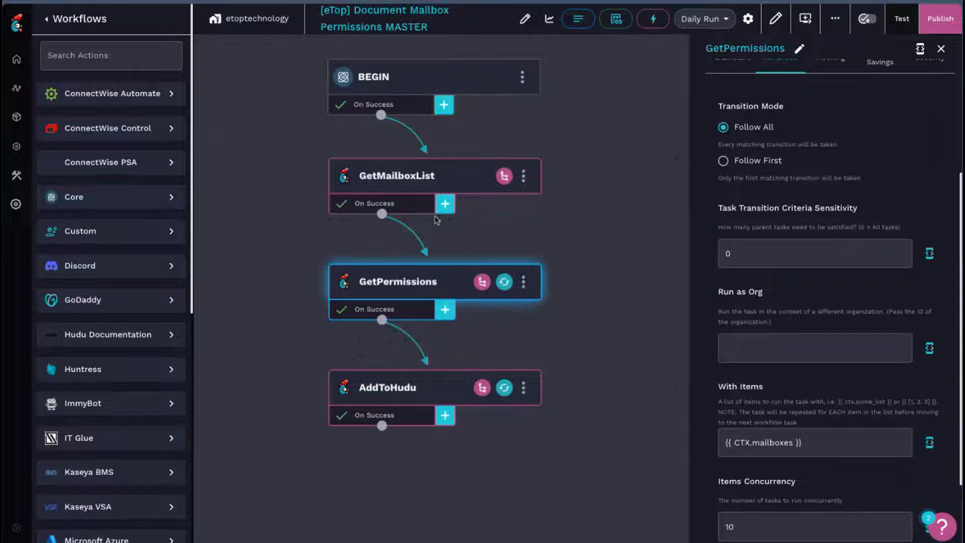
pyautogui.click(399, 204)
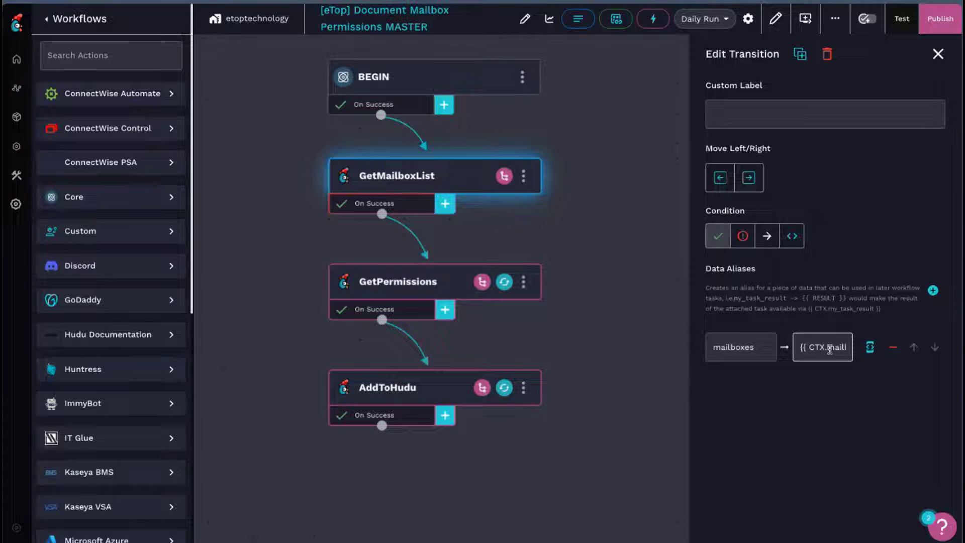
pyautogui.click(386, 285)
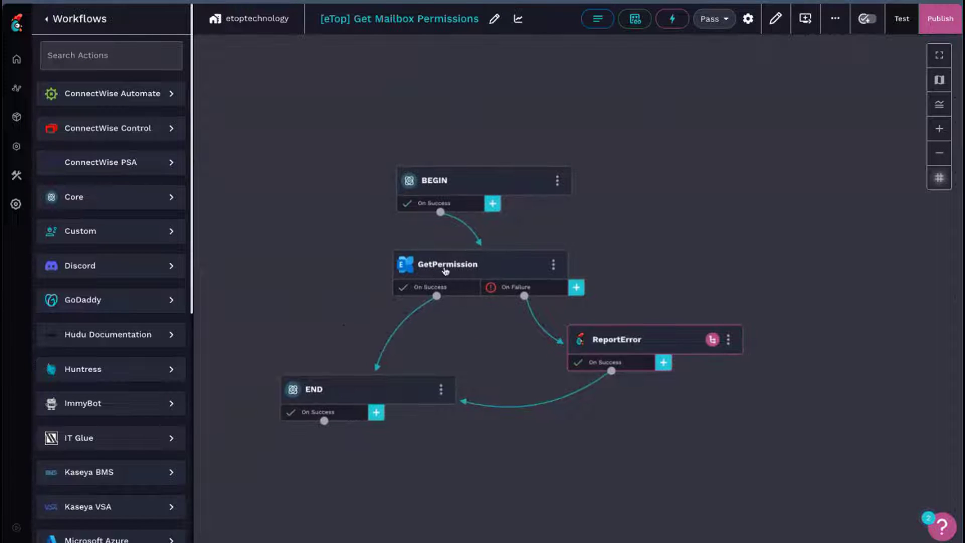
# Step: Check the GetPermission step's Identity parameter value
pyautogui.click(446, 272)
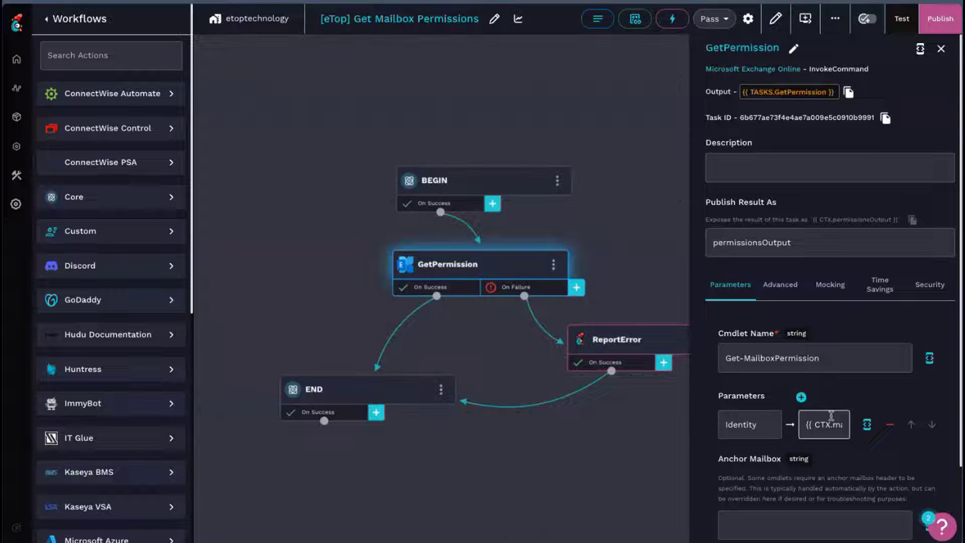
pyautogui.click(870, 427)
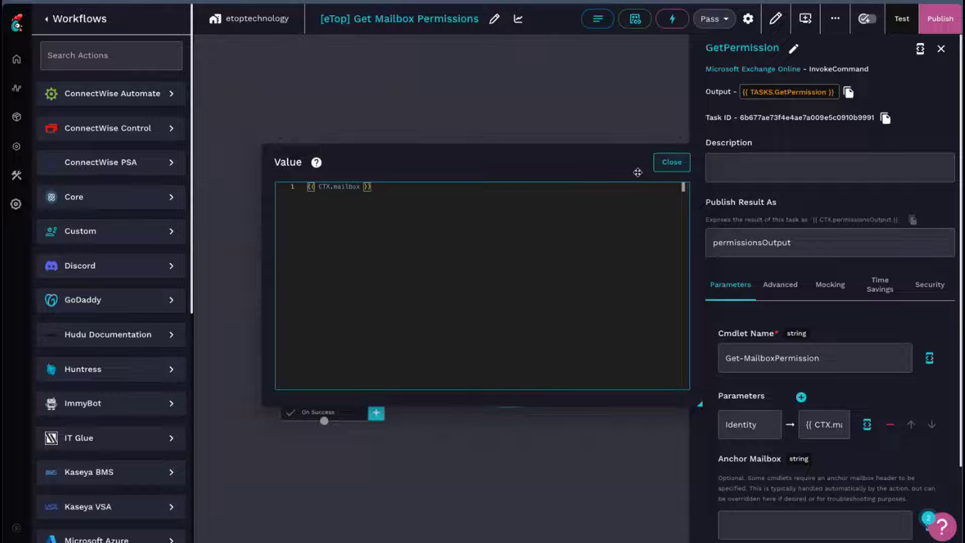
pyautogui.click(672, 162)
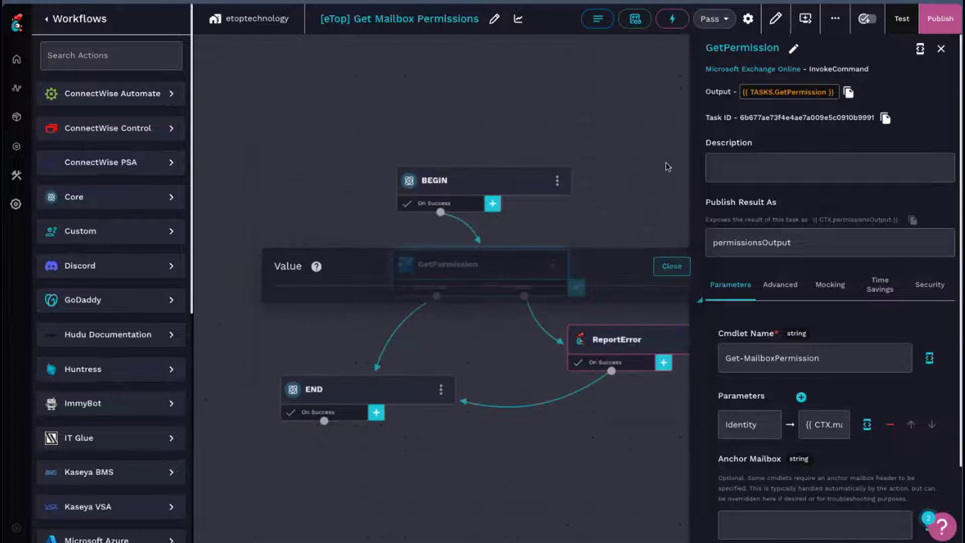
# Step: Review the setPermission and permissions aliases on GetPermission's success path, then go back
pyautogui.click(467, 294)
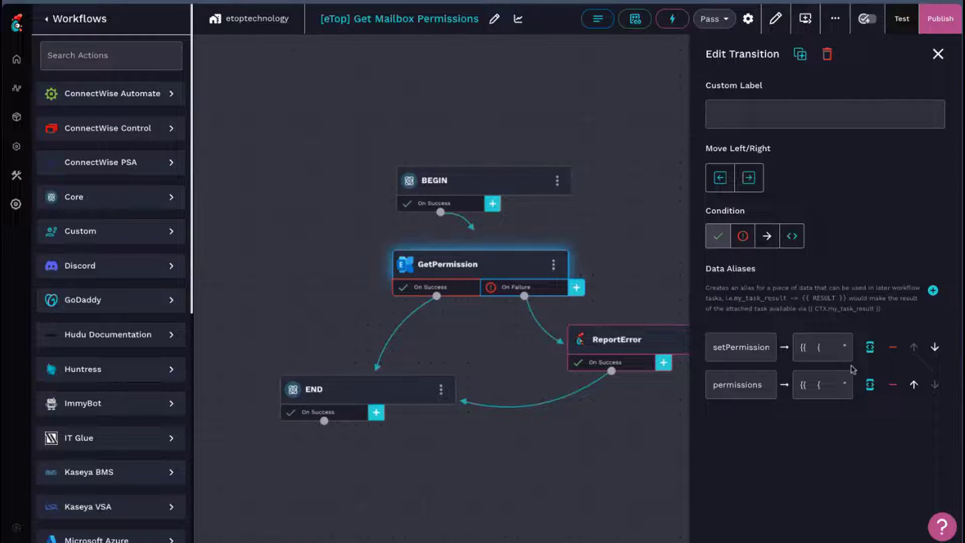
pyautogui.click(867, 352)
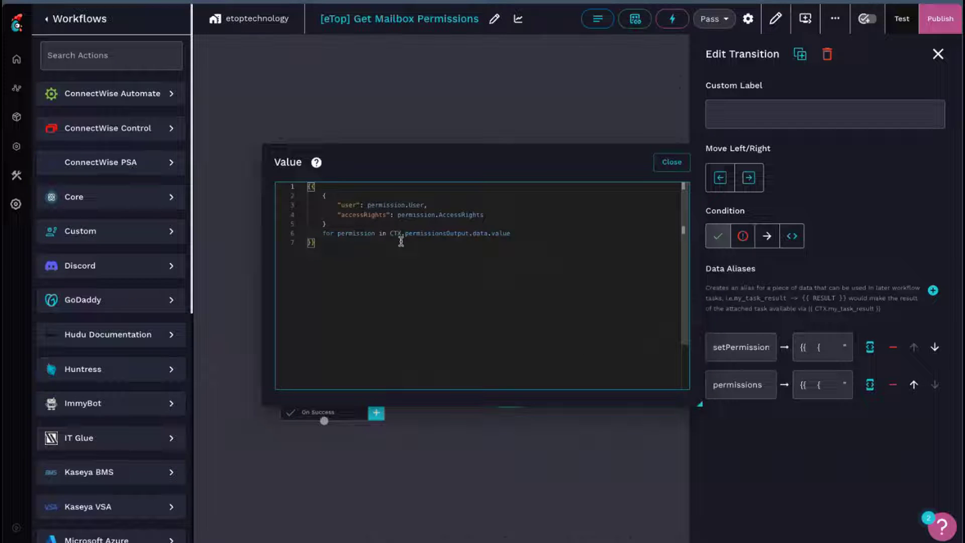
pyautogui.click(391, 205)
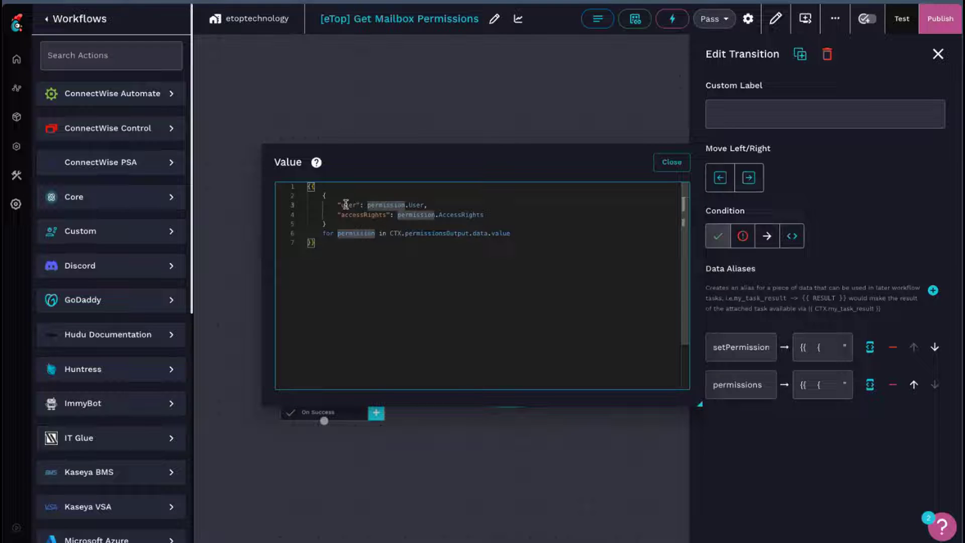
pyautogui.click(666, 161)
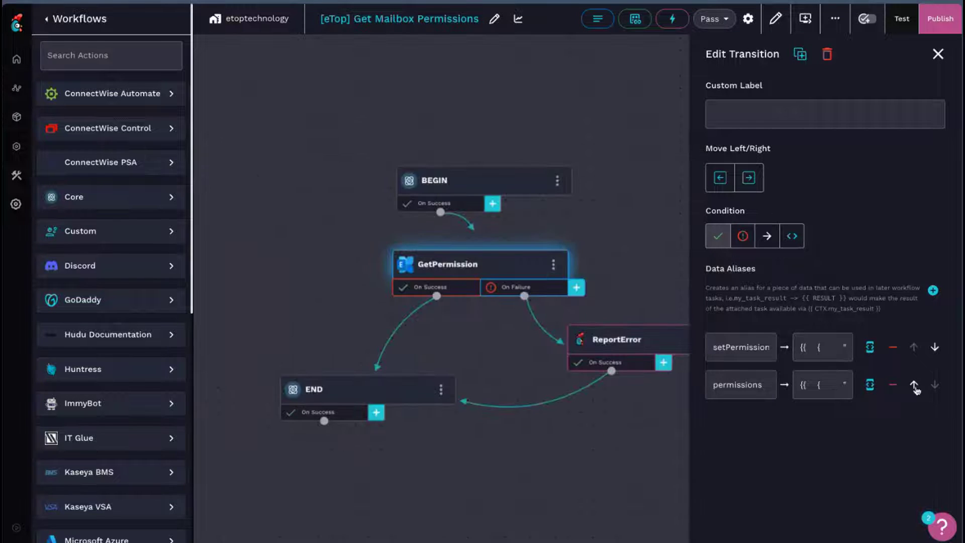
pyautogui.click(870, 385)
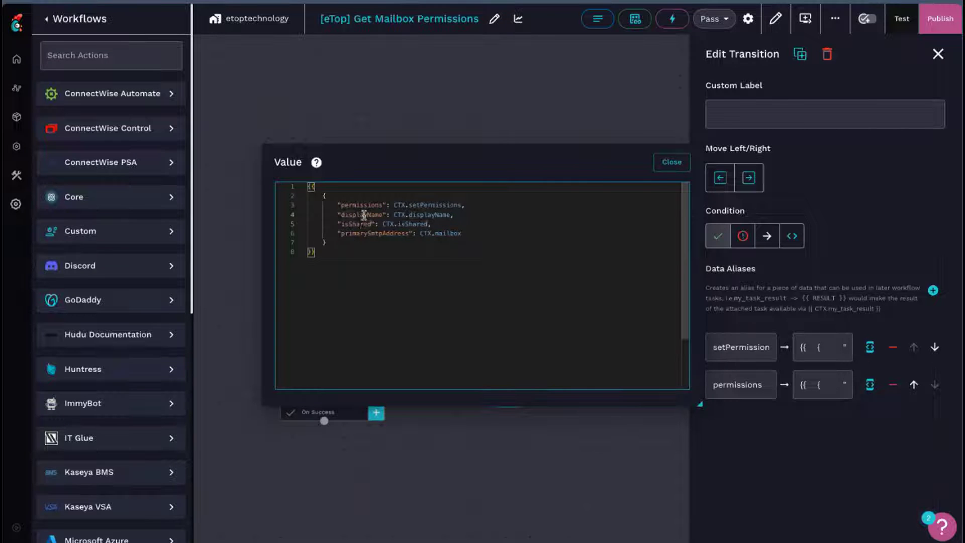
pyautogui.click(675, 168)
pyautogui.hotkey('alt', 'Left')
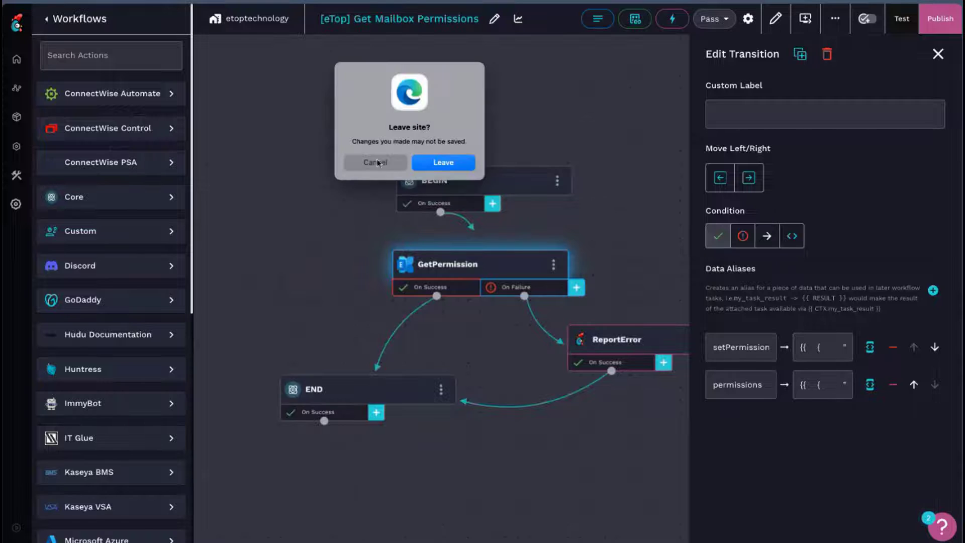
# Step: Return to the MASTER workflow and review AddToHudu's Advanced and Parameters settings
pyautogui.click(457, 162)
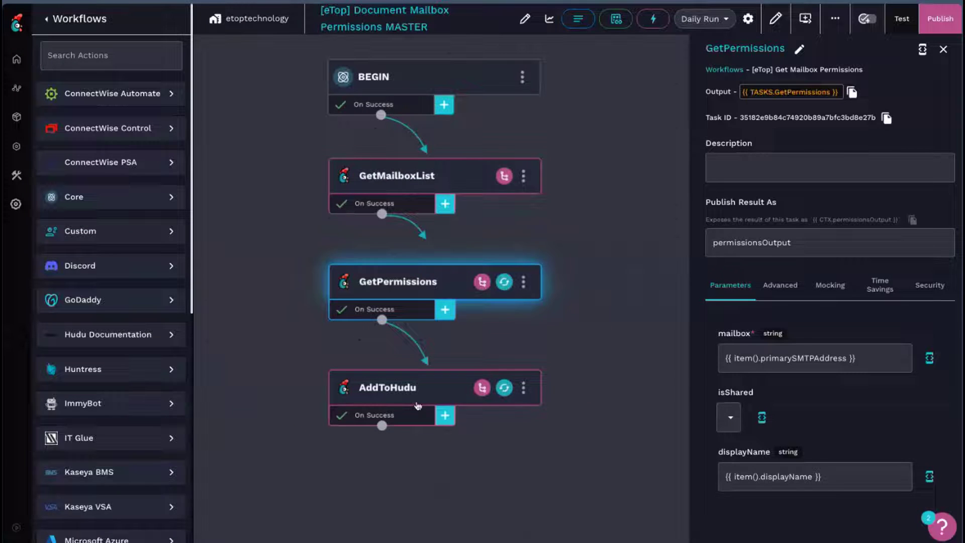
pyautogui.click(405, 389)
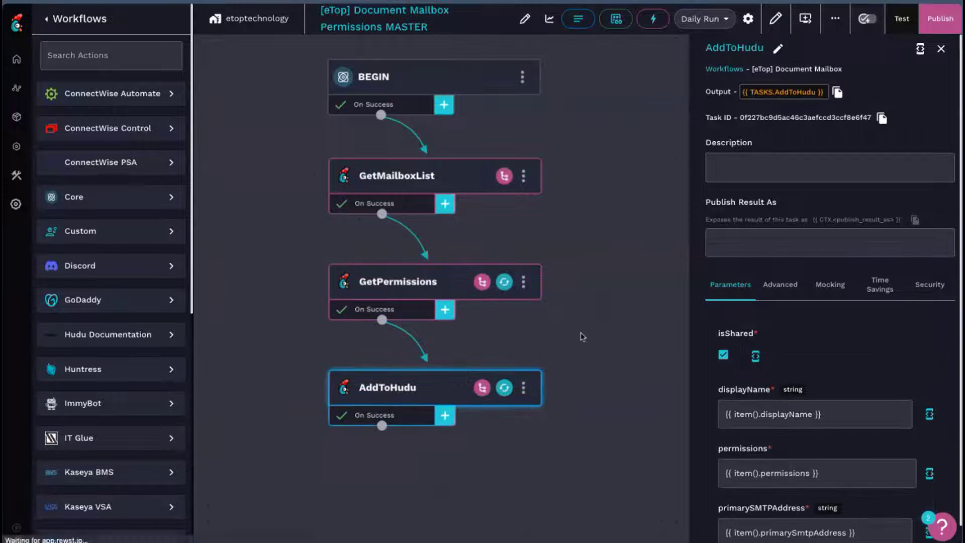
pyautogui.click(781, 285)
pyautogui.scroll(-5, 824, 342)
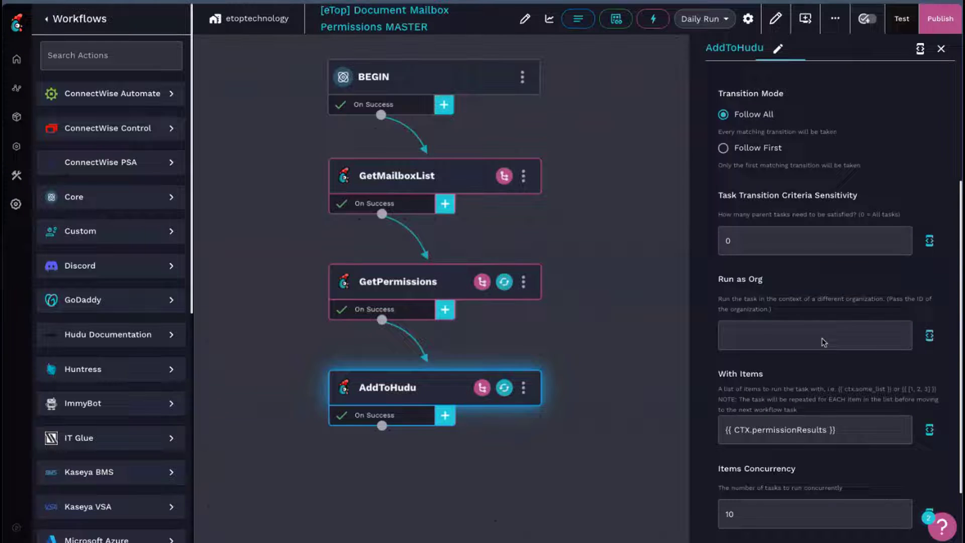
pyautogui.scroll(-1, 824, 342)
pyautogui.scroll(5, 786, 283)
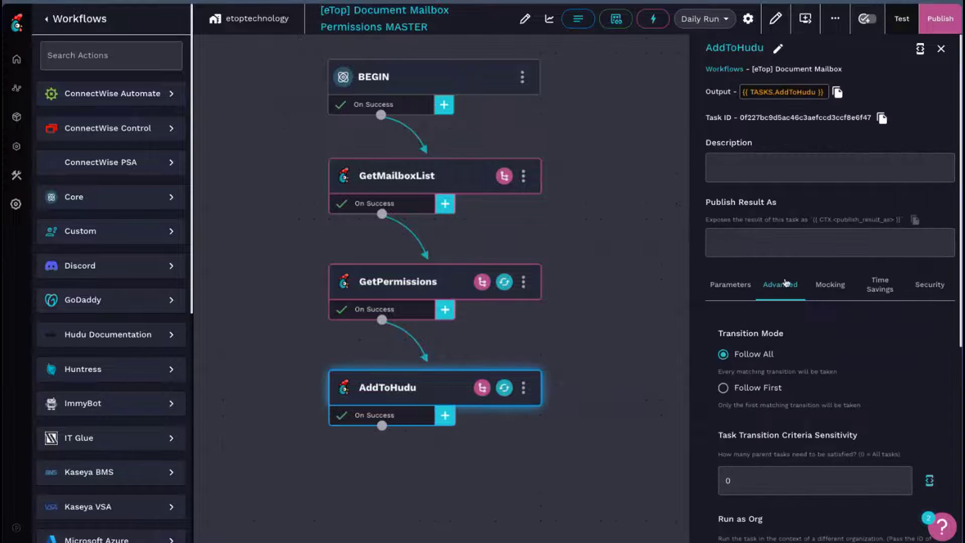
pyautogui.click(738, 288)
pyautogui.scroll(-1, 898, 351)
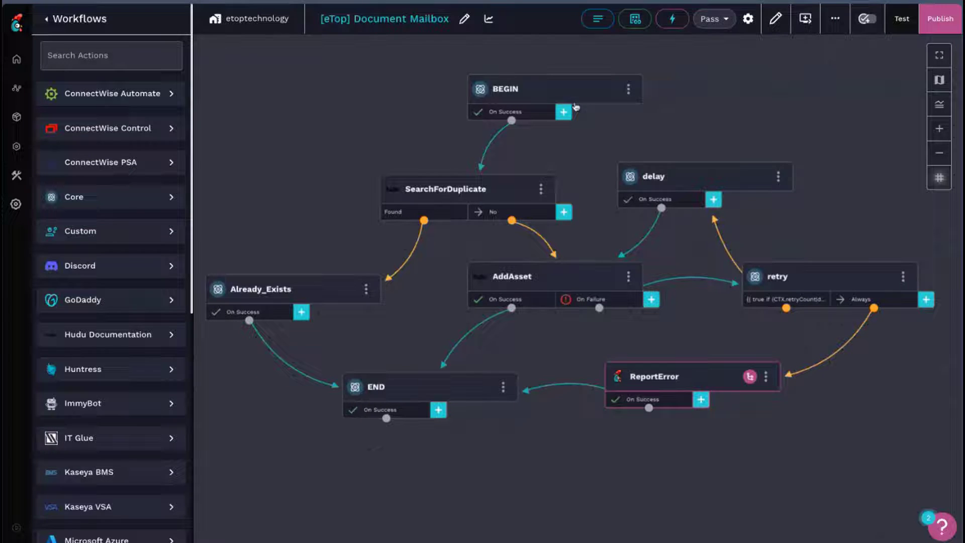
# Step: Trace AddAsset's failure path through the retry and delay tasks and their transitions
pyautogui.moveTo(616, 223); pyautogui.dragTo(536, 212)
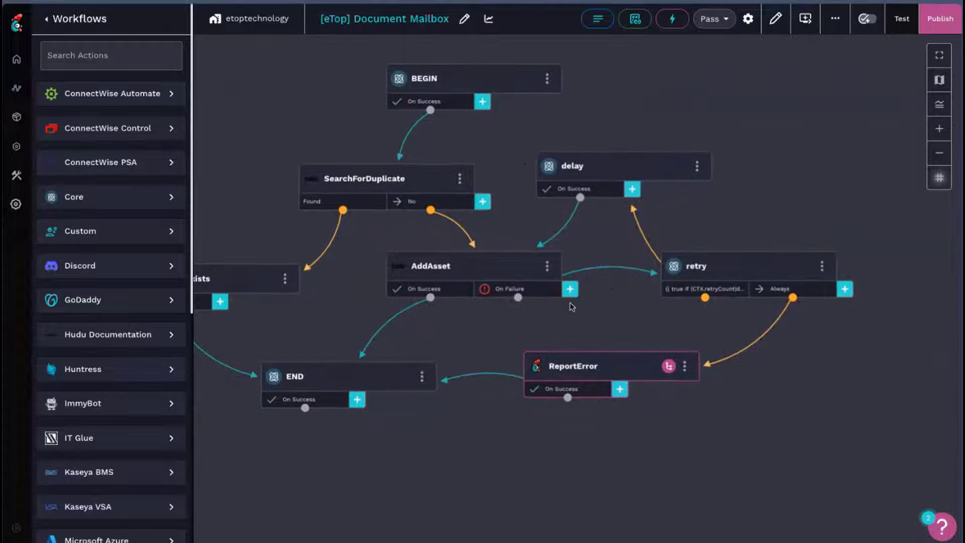
pyautogui.click(534, 298)
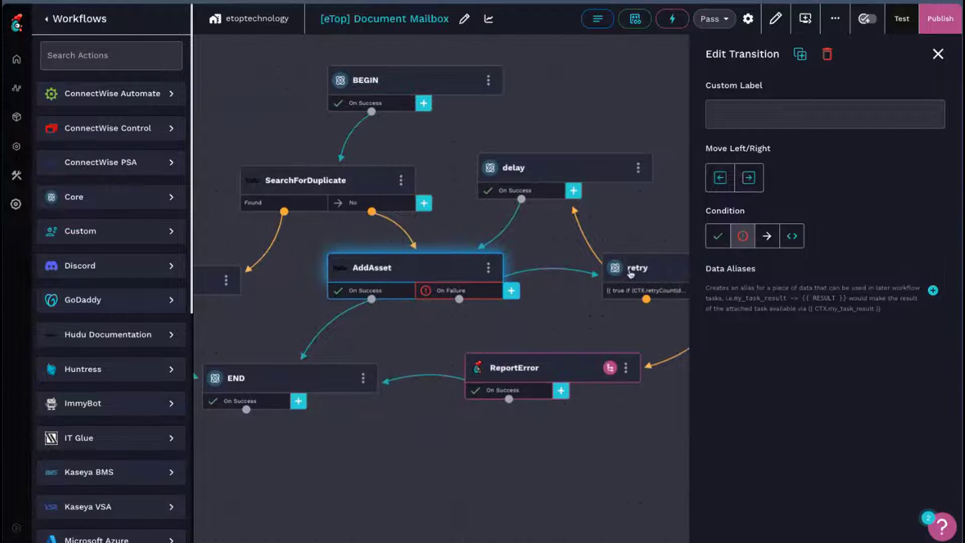
pyautogui.click(631, 274)
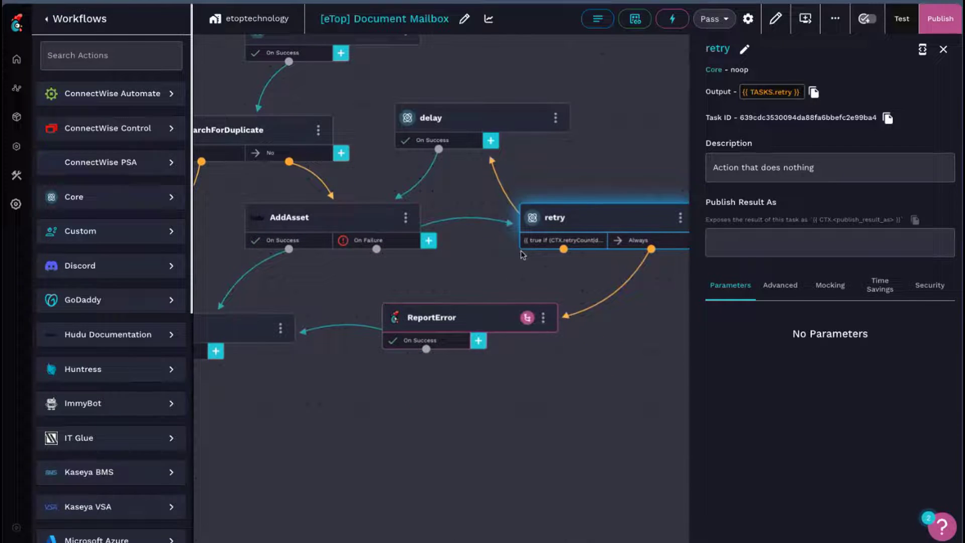
pyautogui.click(563, 240)
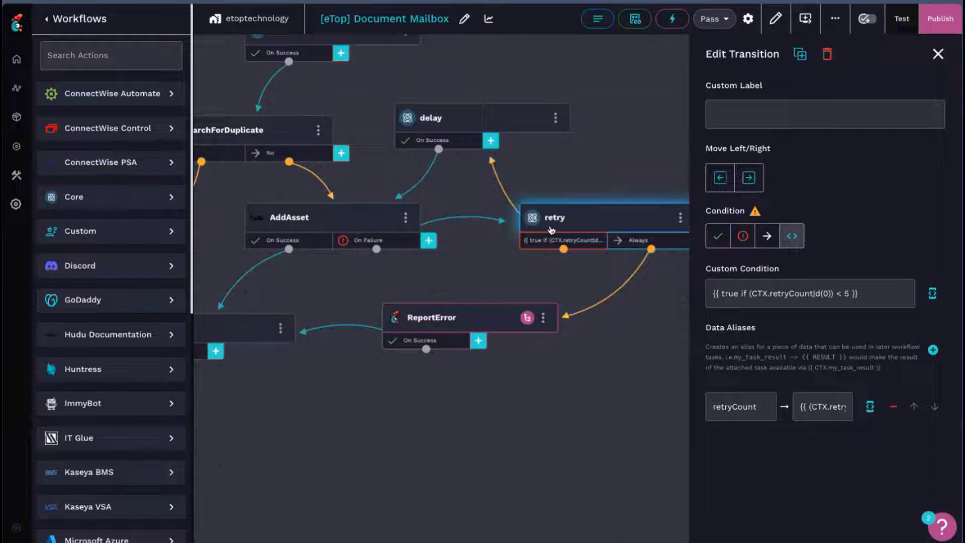
pyautogui.click(462, 125)
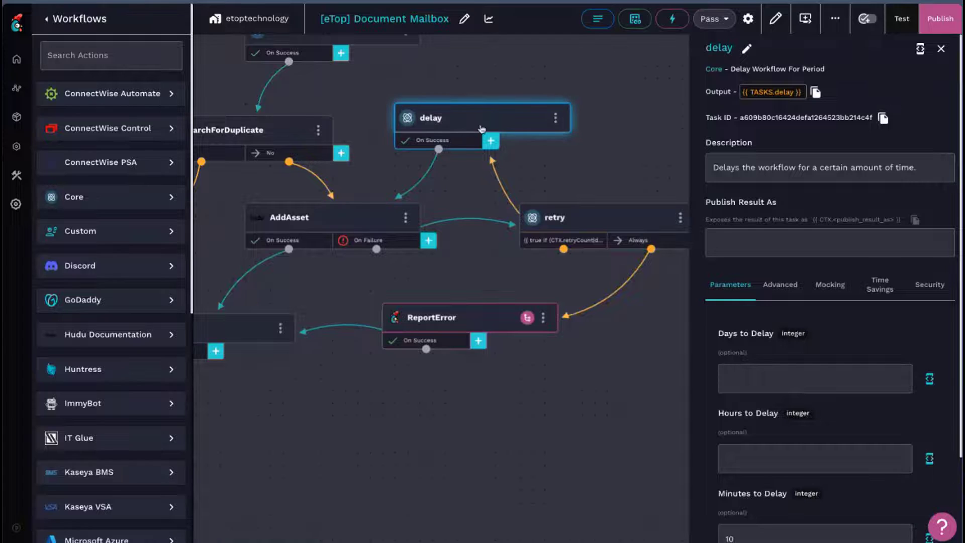
pyautogui.scroll(-2, 759, 359)
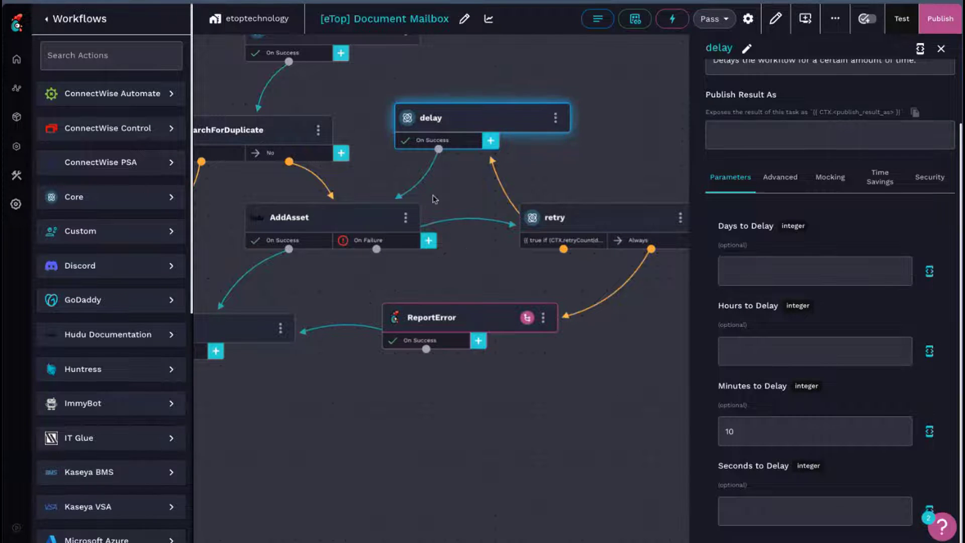
pyautogui.click(369, 225)
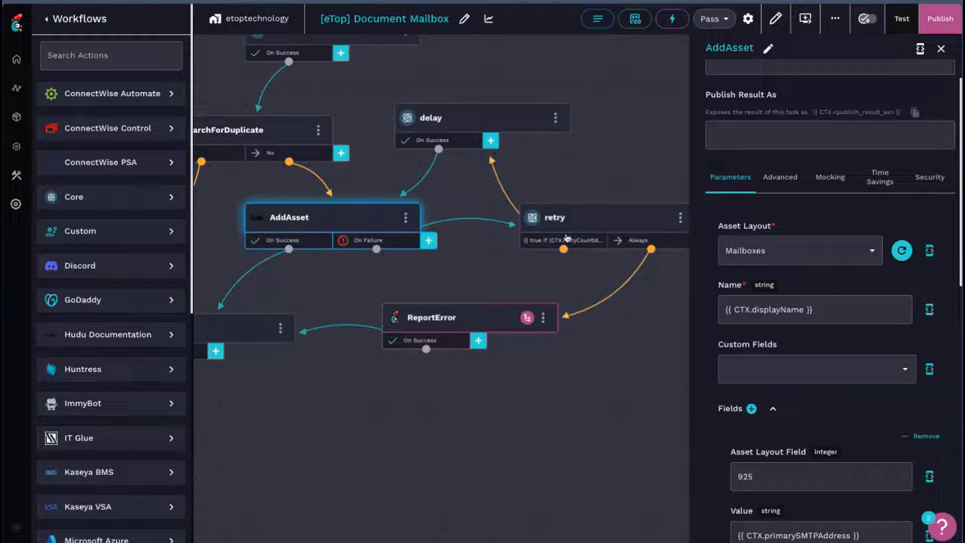
pyautogui.click(573, 243)
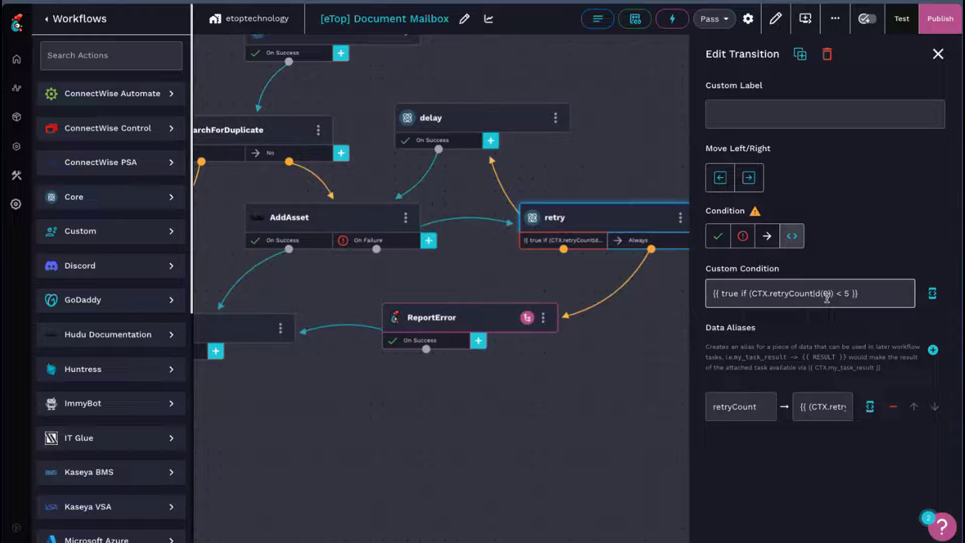
pyautogui.moveTo(626, 314); pyautogui.dragTo(560, 346)
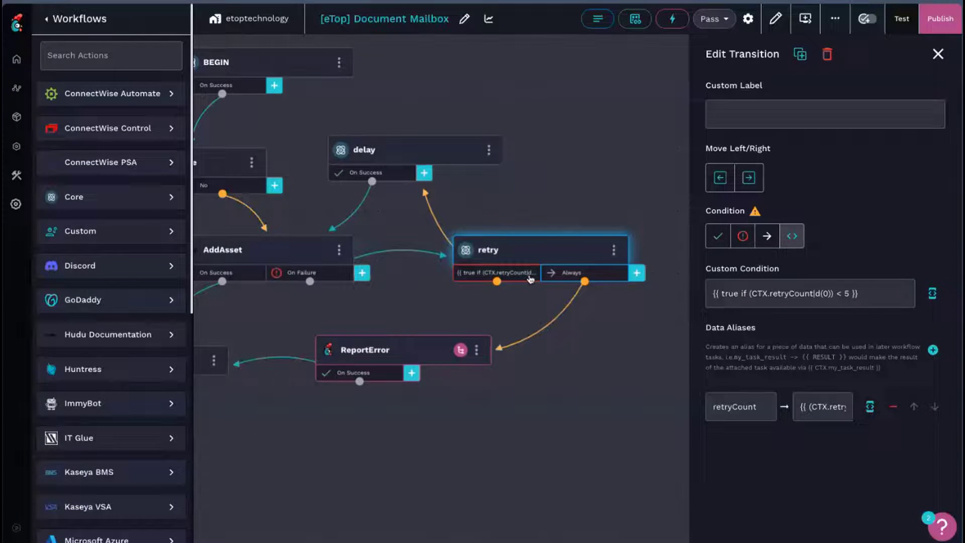
pyautogui.click(558, 274)
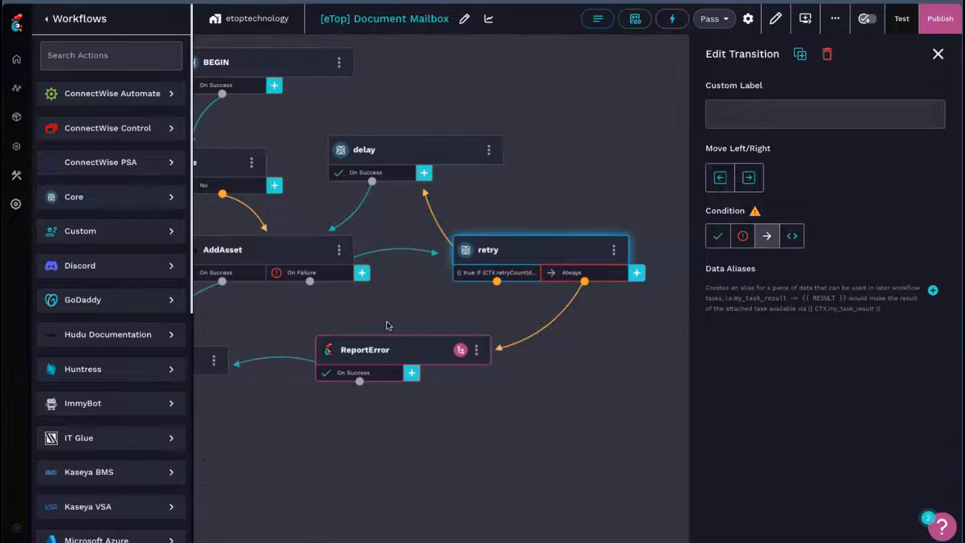
# Step: Review the SearchForDuplicate, AddAsset and END tasks from BEGIN onward
pyautogui.moveTo(387, 318); pyautogui.dragTo(505, 318)
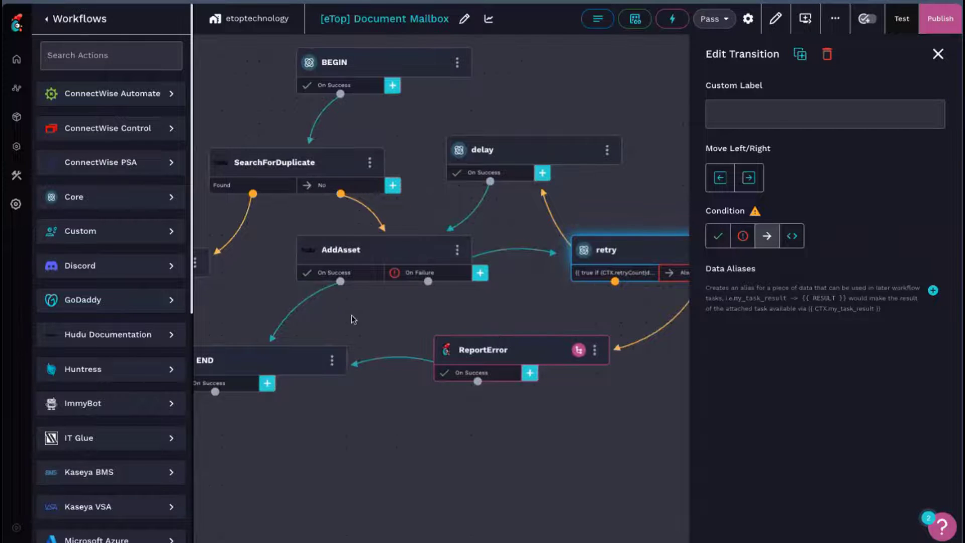
pyautogui.moveTo(351, 315); pyautogui.dragTo(418, 406)
pyautogui.moveTo(495, 293); pyautogui.dragTo(507, 255)
pyautogui.click(405, 219)
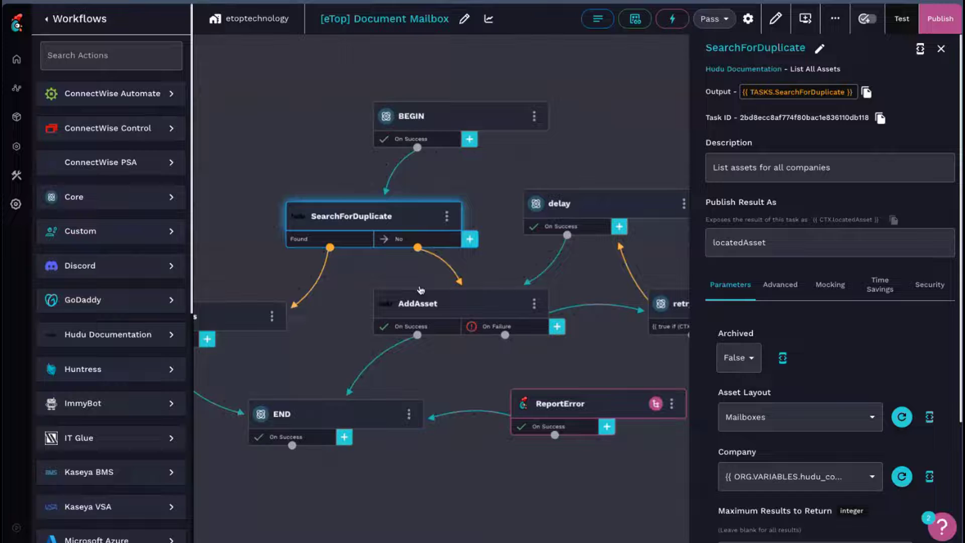
pyautogui.click(421, 305)
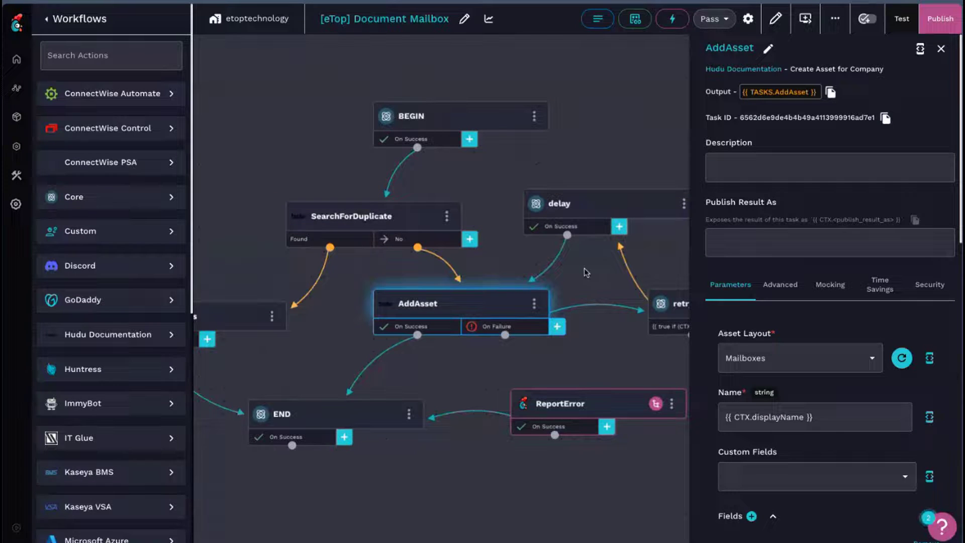
pyautogui.click(367, 423)
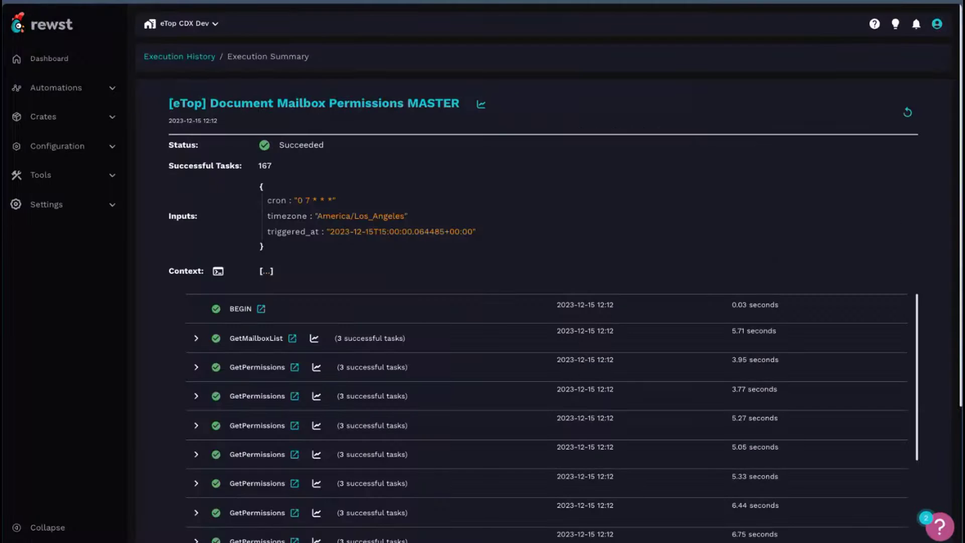
# Step: Expand a GetPermissions run's result to show NT AUTHORITY\SELF with FullAccess, ReadPermission
pyautogui.scroll(-3, 467, 179)
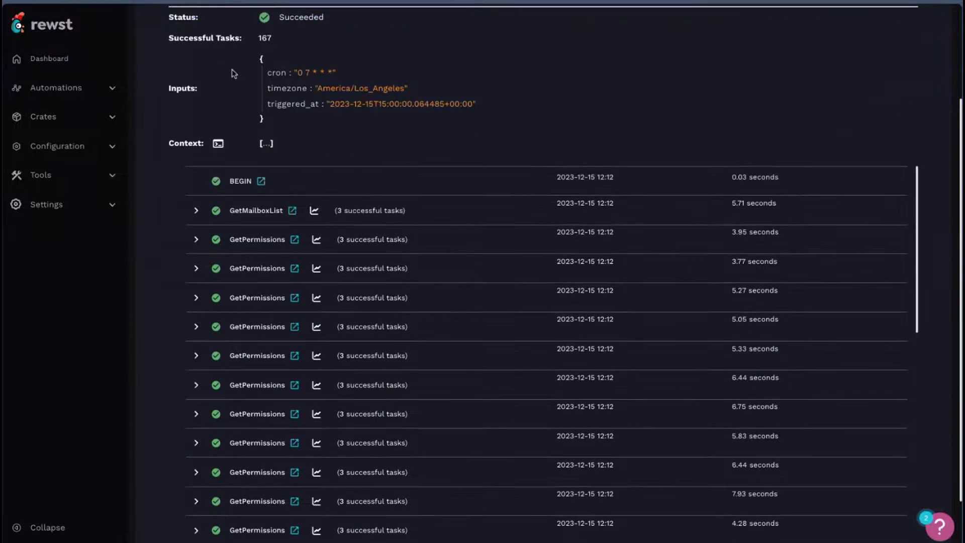
pyautogui.scroll(-3, 301, 306)
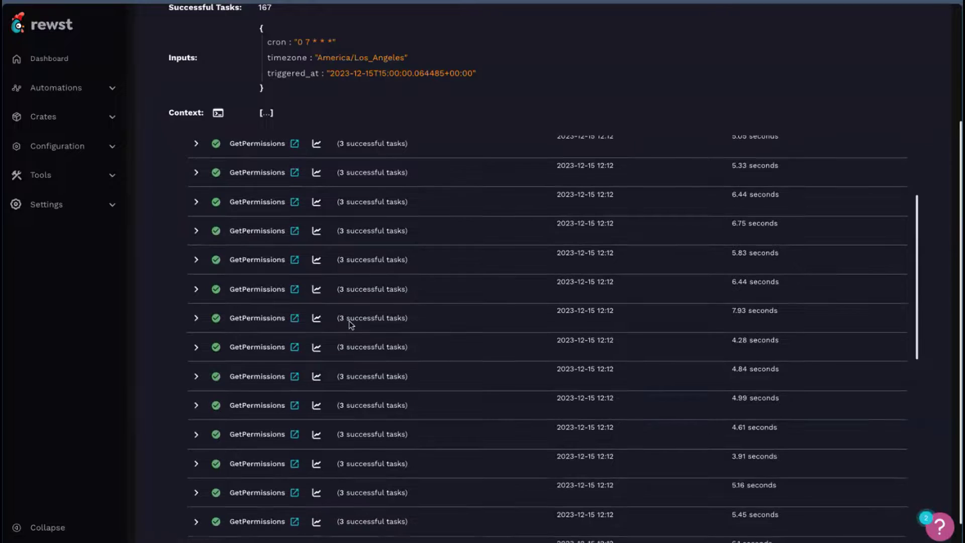
pyautogui.click(197, 260)
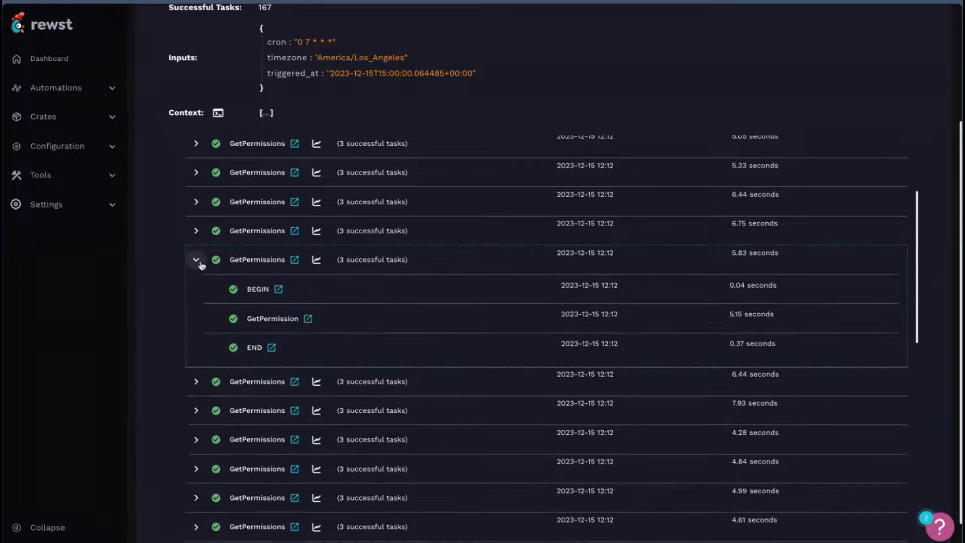
pyautogui.click(249, 265)
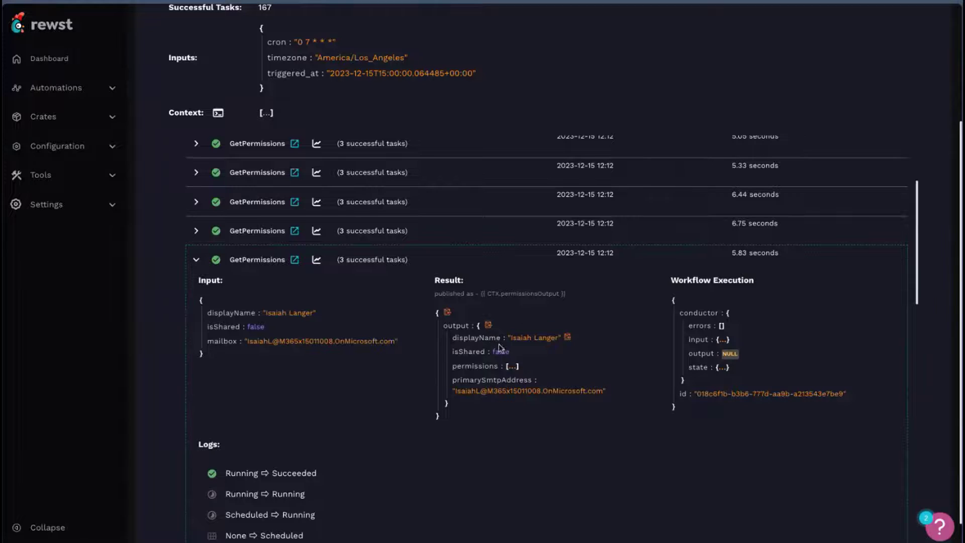
pyautogui.scroll(-1, 498, 347)
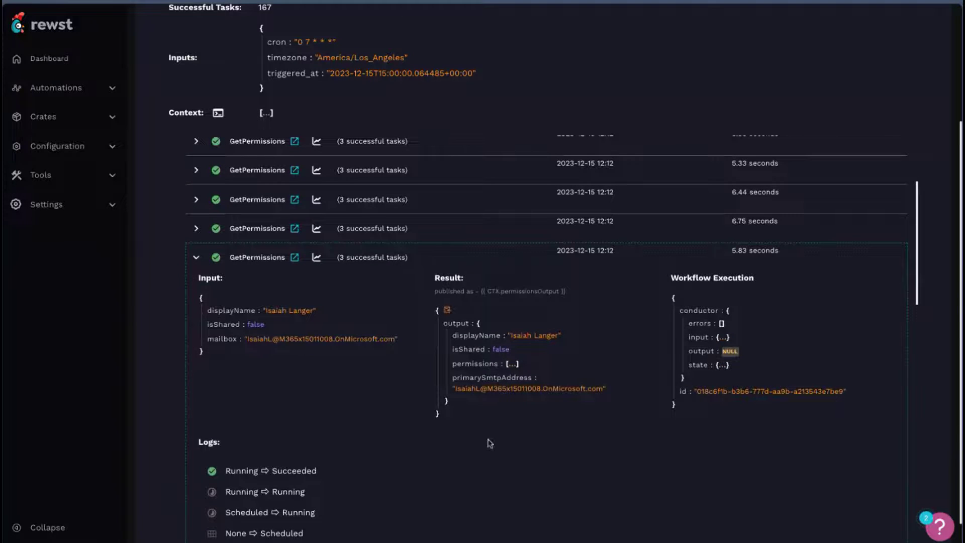
pyautogui.click(482, 363)
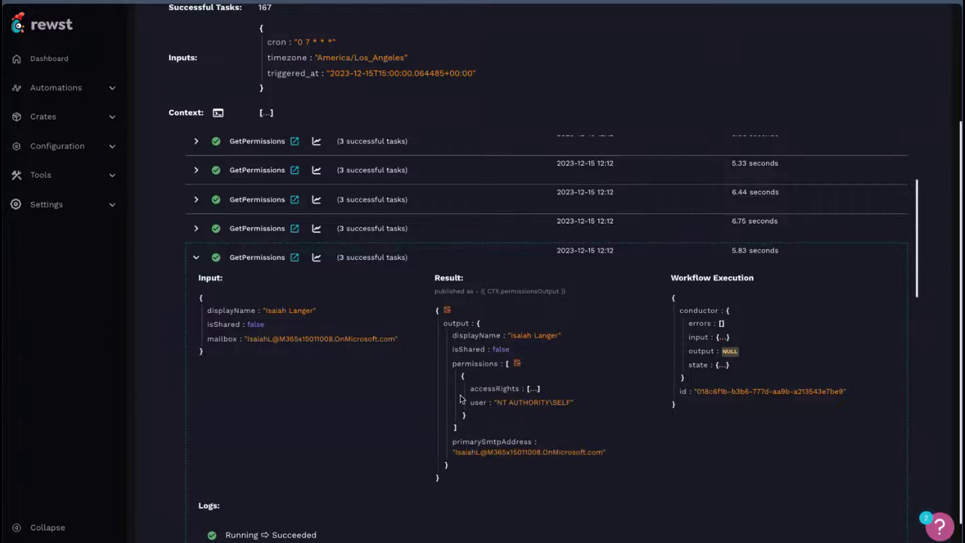
pyautogui.click(533, 389)
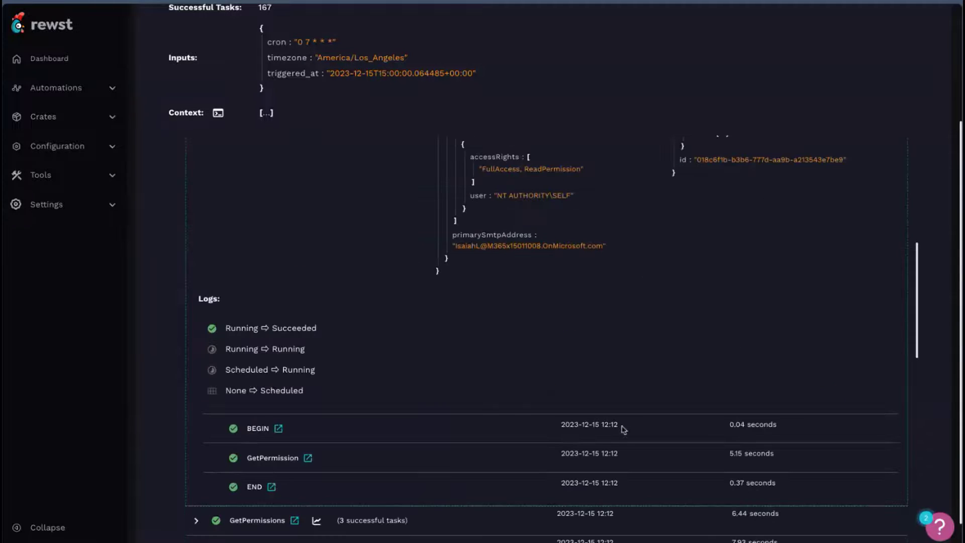
pyautogui.scroll(-5, 490, 400)
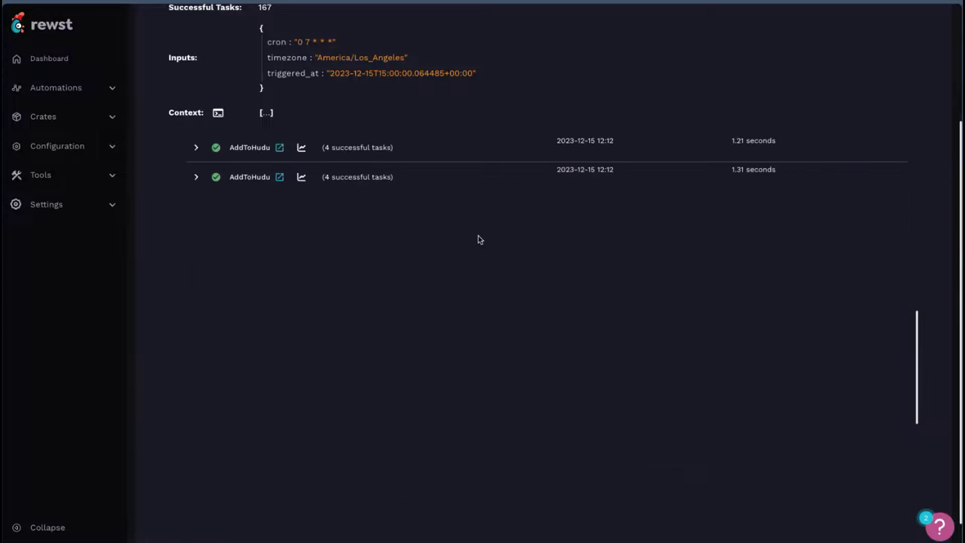
# Step: Open an AddToHudu run's details and scroll through them
pyautogui.click(261, 258)
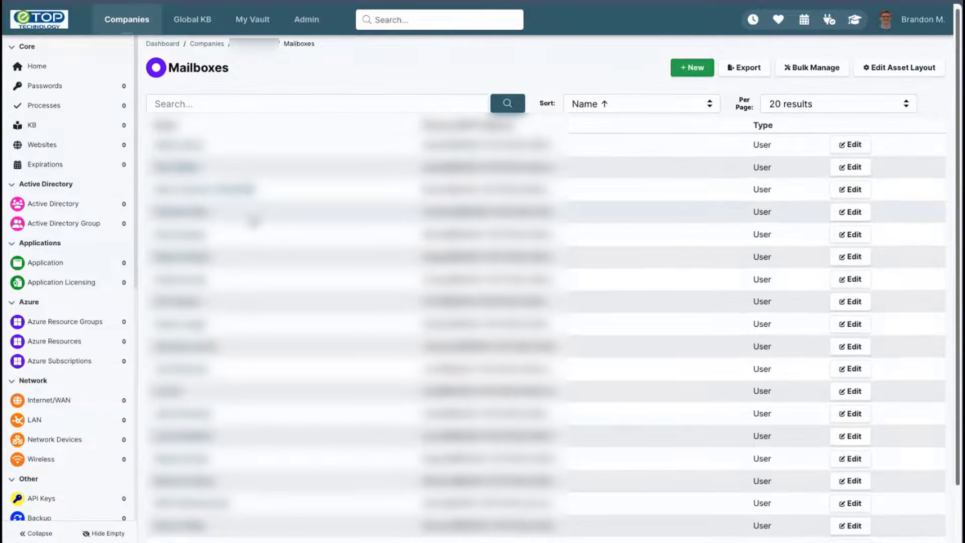
pyautogui.scroll(-2, 254, 222)
pyautogui.scroll(2, 546, 292)
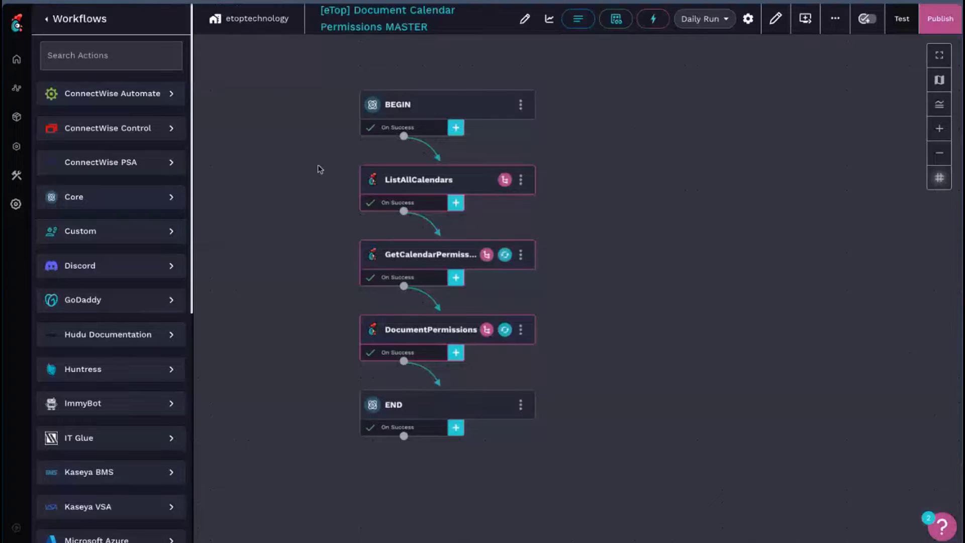
# Step: Show AddAsset's field 932 HTML table template listing each permission's user and access rights
pyautogui.click(436, 334)
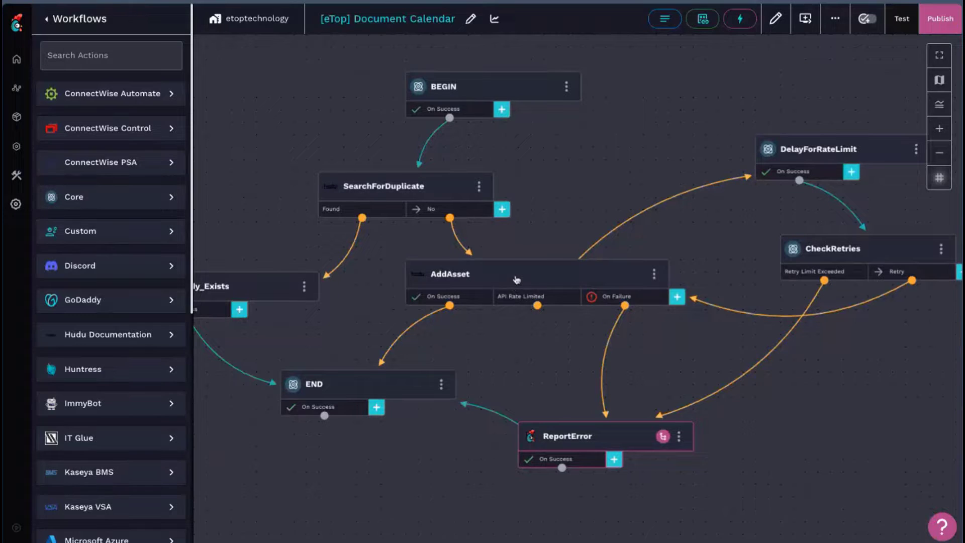
pyautogui.click(516, 280)
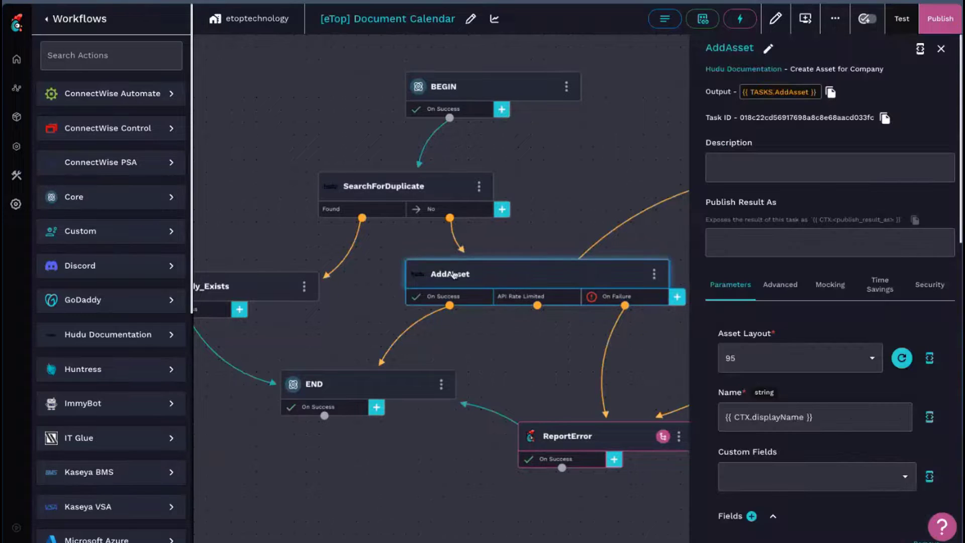
pyautogui.scroll(-5, 848, 488)
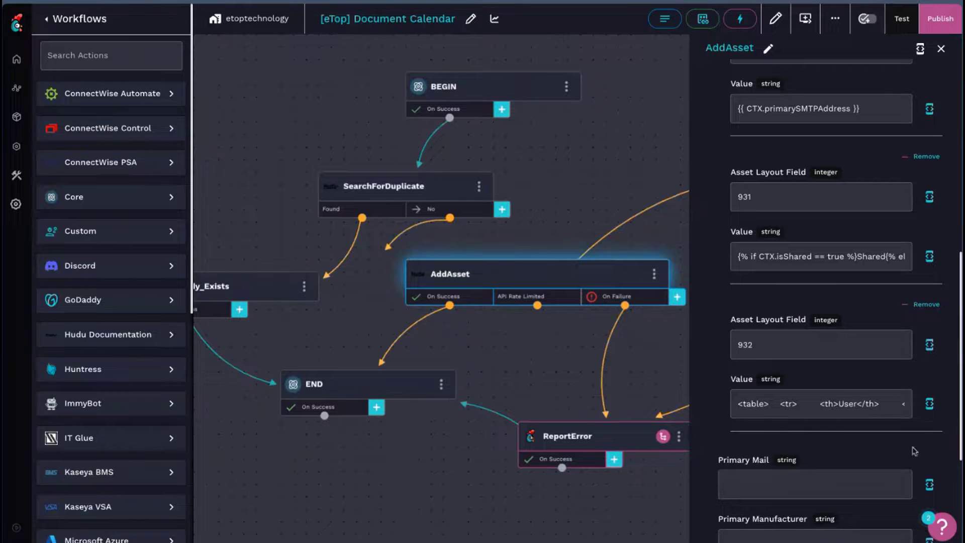
pyautogui.click(933, 401)
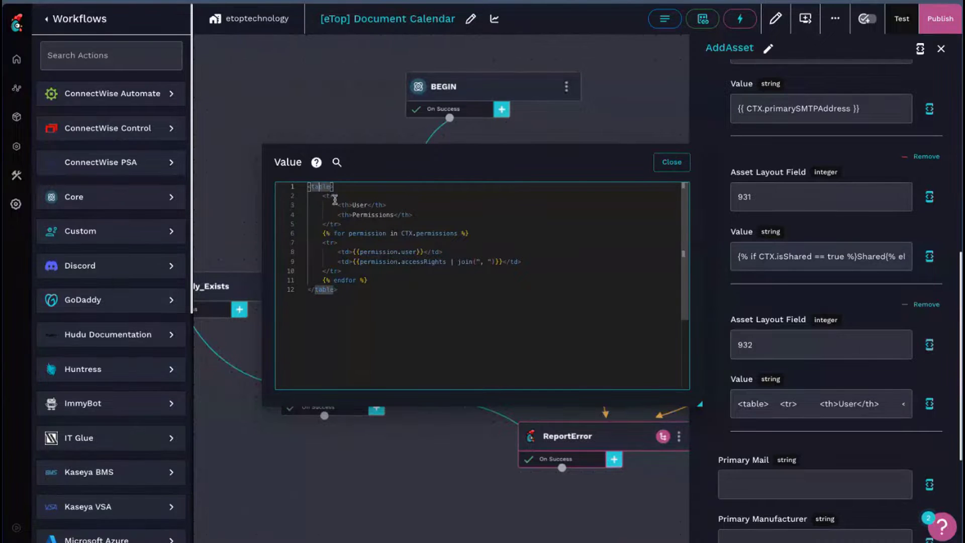
pyautogui.doubleClick(359, 205)
pyautogui.doubleClick(369, 215)
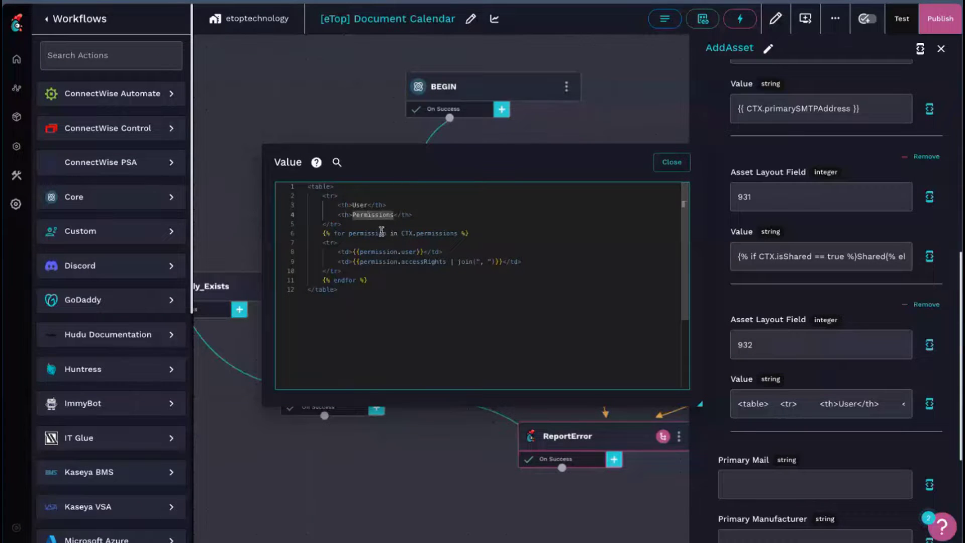
pyautogui.click(369, 235)
pyautogui.doubleClick(332, 243)
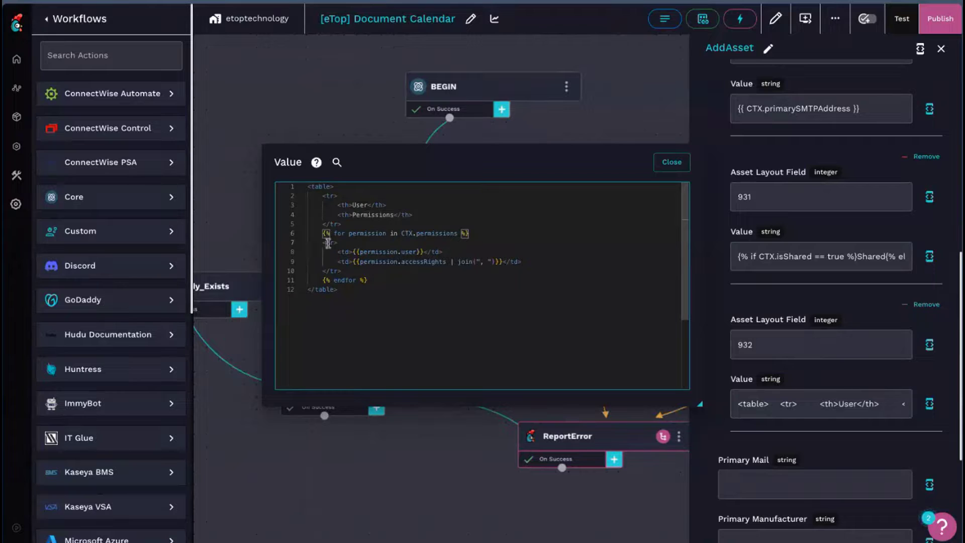
pyautogui.doubleClick(407, 252)
pyautogui.doubleClick(414, 262)
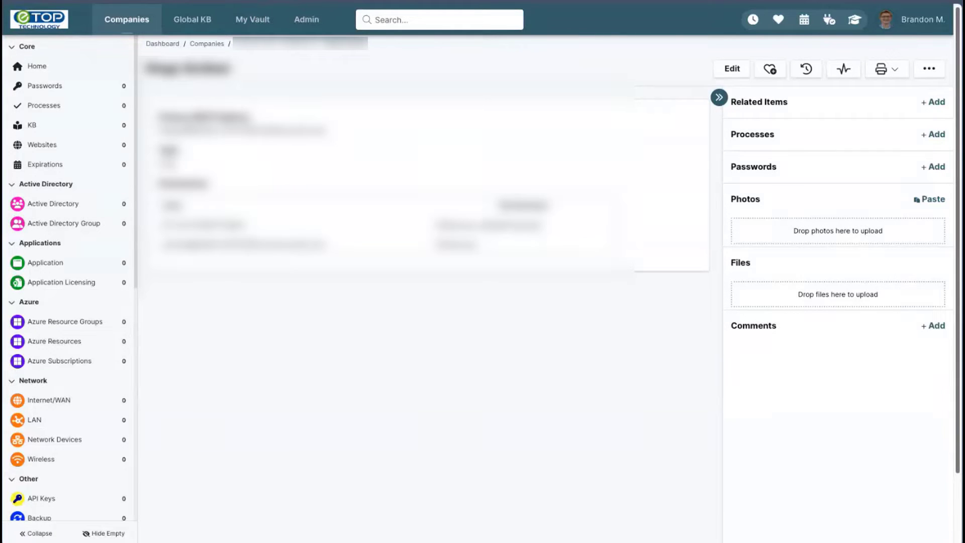
# Step: From Hudu's Calendars list, open one calendar's page to view its user permissions table
pyautogui.click(31, 206)
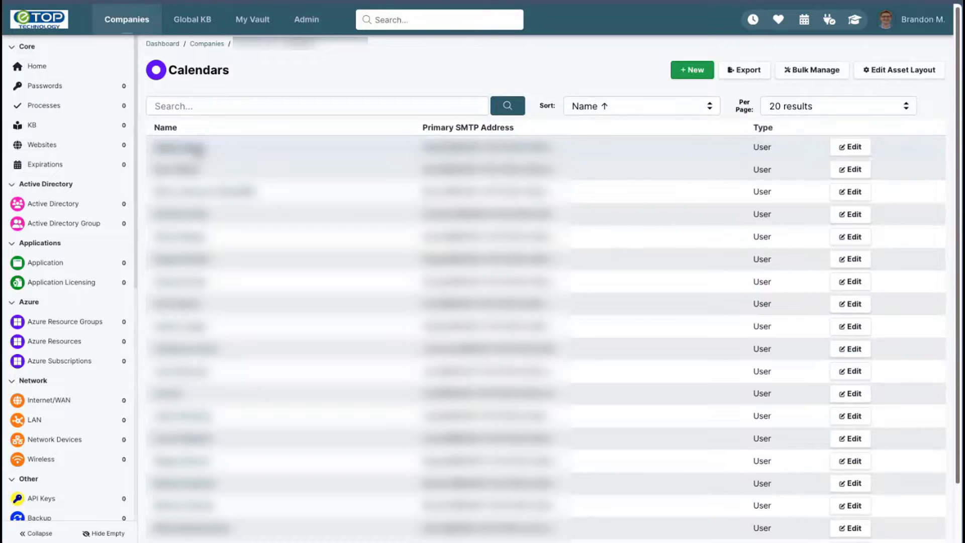
pyautogui.click(196, 150)
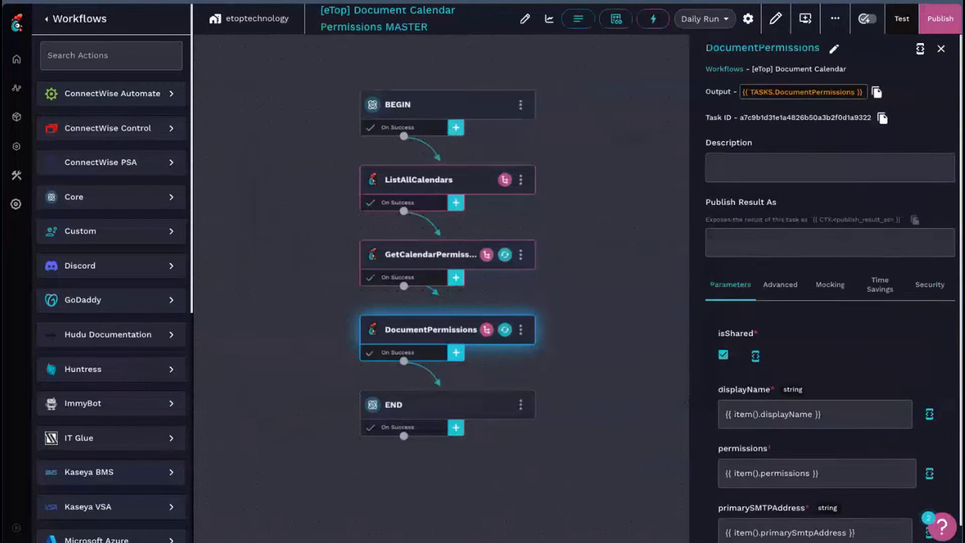
# Step: Open the ListAllCalendars sub-workflow and inspect its ListMailbox step settings
pyautogui.click(450, 162)
pyautogui.click(504, 180)
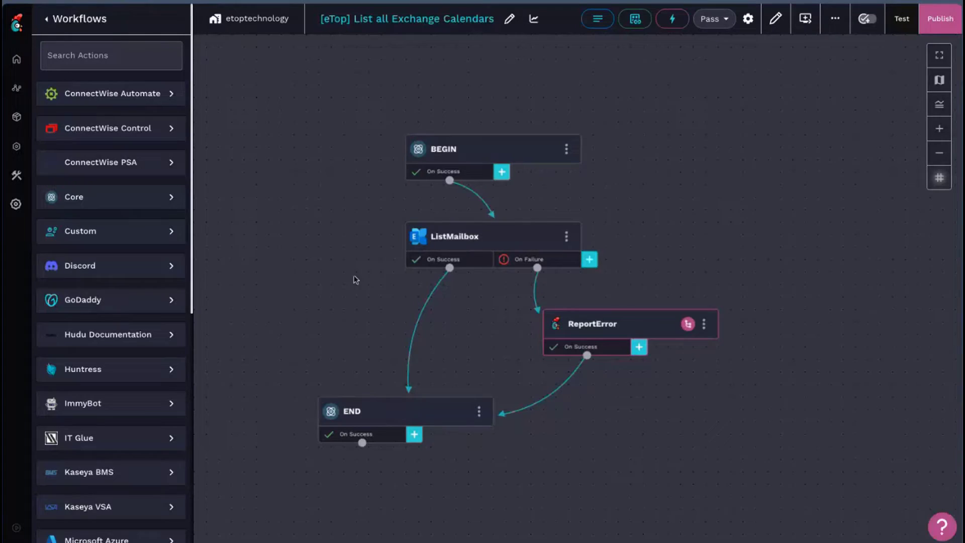
pyautogui.click(495, 245)
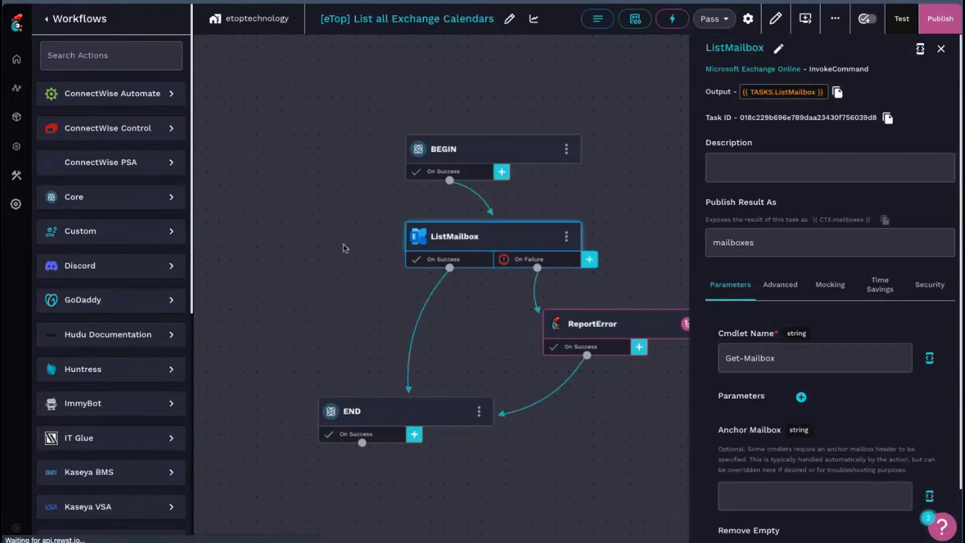
pyautogui.scroll(-2, 840, 383)
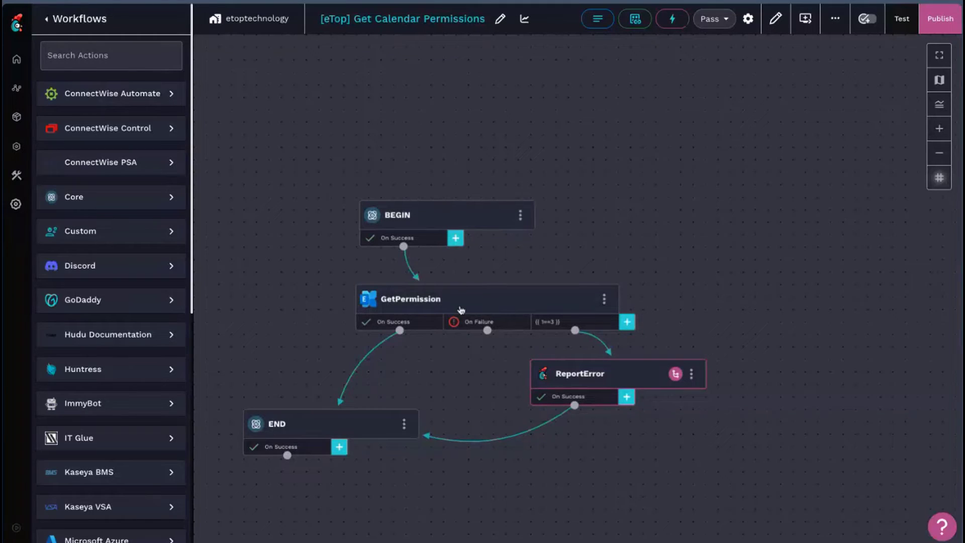
# Step: Inspect the GetPermission step's Identity value, highlighting its Calendar folder suffix
pyautogui.click(461, 311)
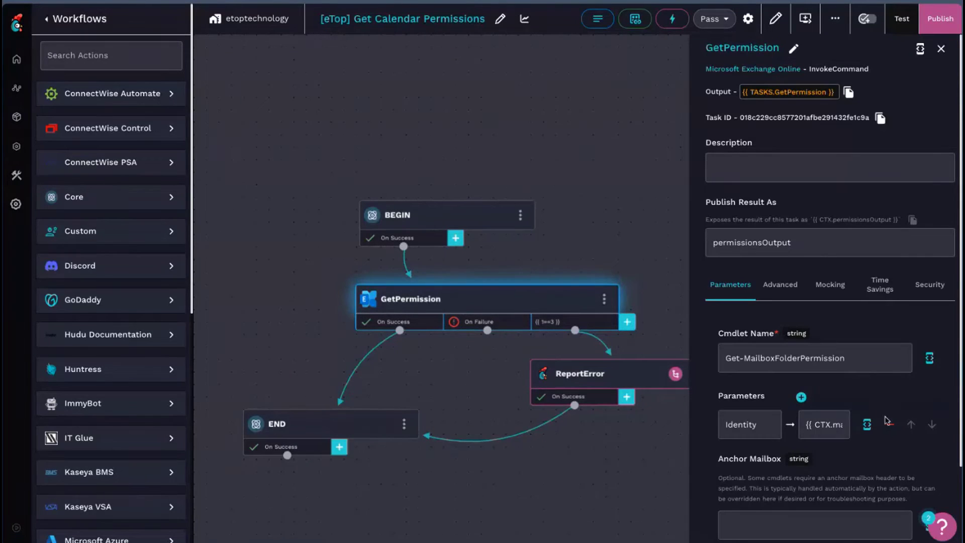
pyautogui.click(868, 424)
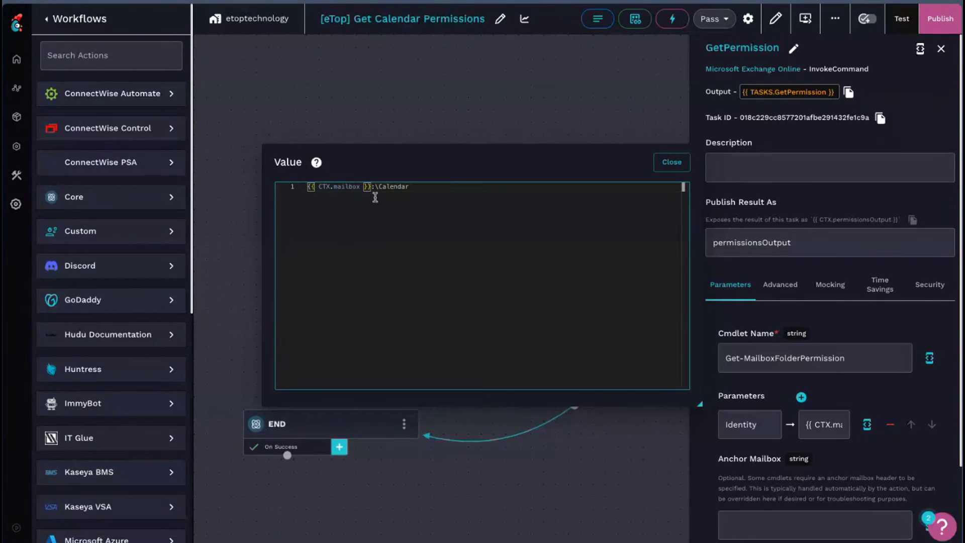
pyautogui.moveTo(376, 188); pyautogui.dragTo(412, 188)
pyautogui.click(674, 163)
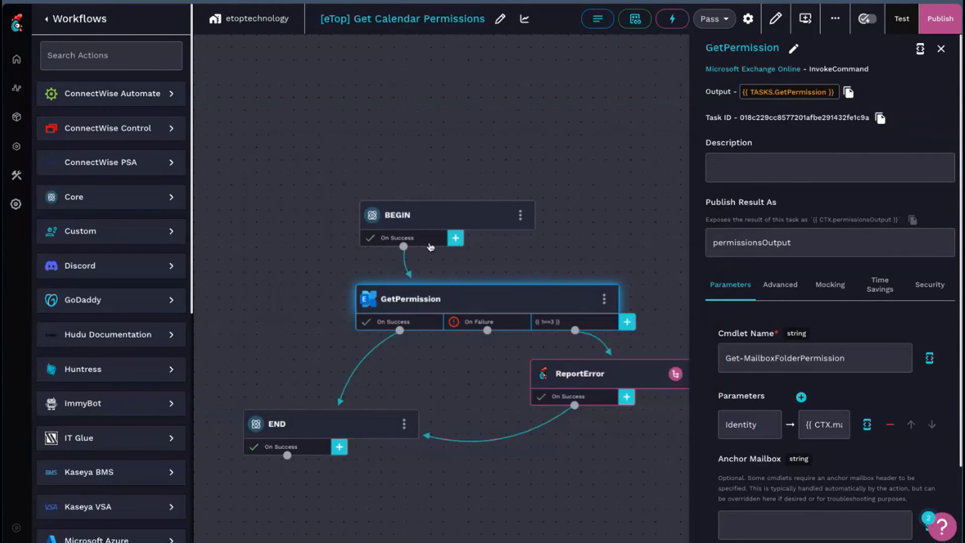